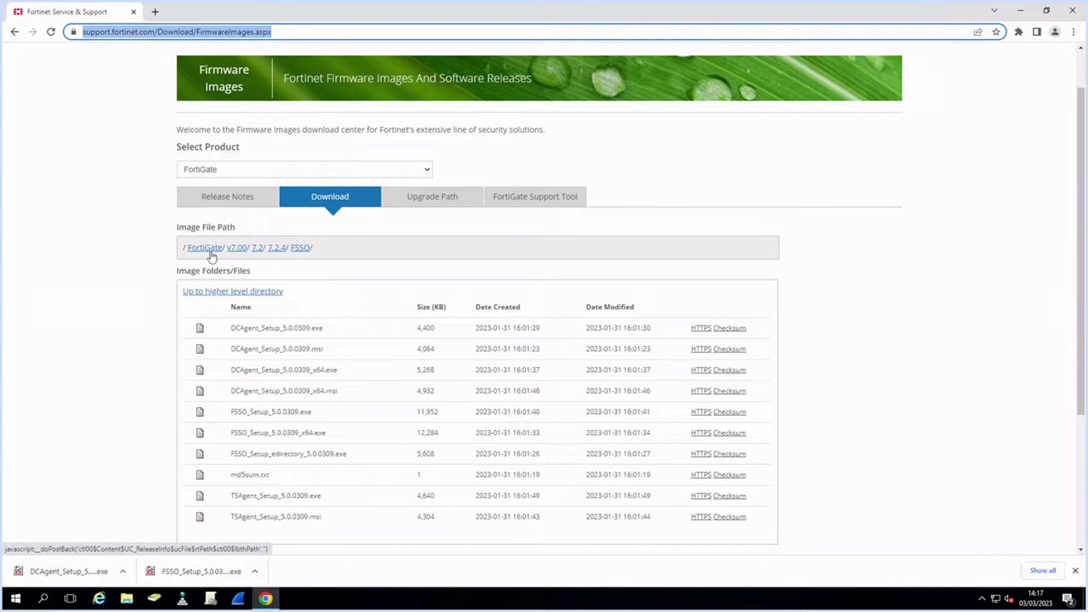
Download DCAgent_Setup_5.0.0309.exe and FSSO_Setup_5.0.0309.exe from the FortiGate 7.2.4 FSSO folder
left_click_drag(329, 331, 233, 334)
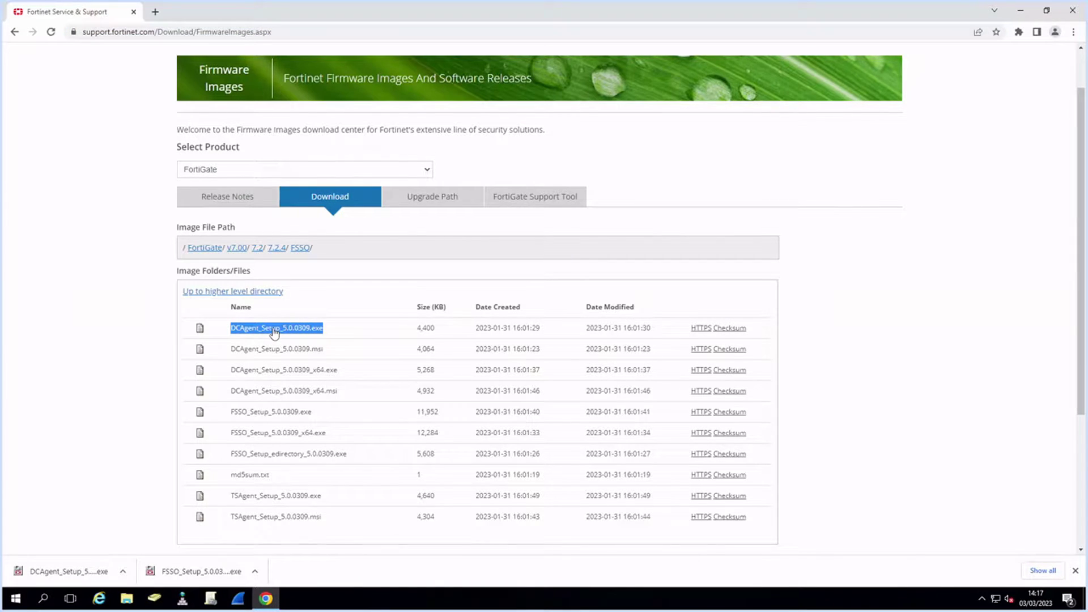
left_click_drag(315, 416, 234, 416)
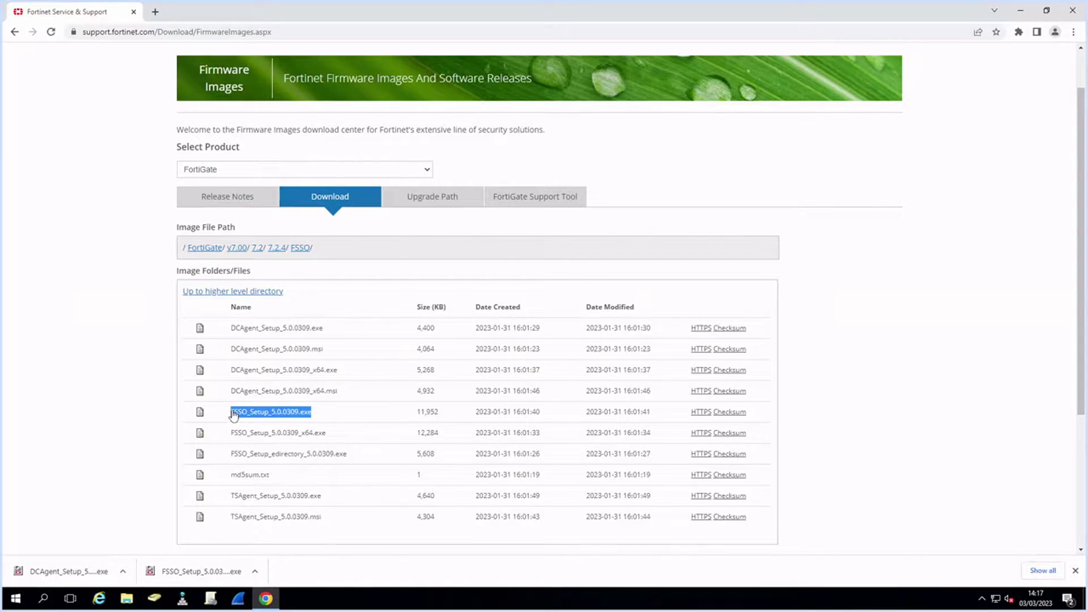
left_click(702, 414)
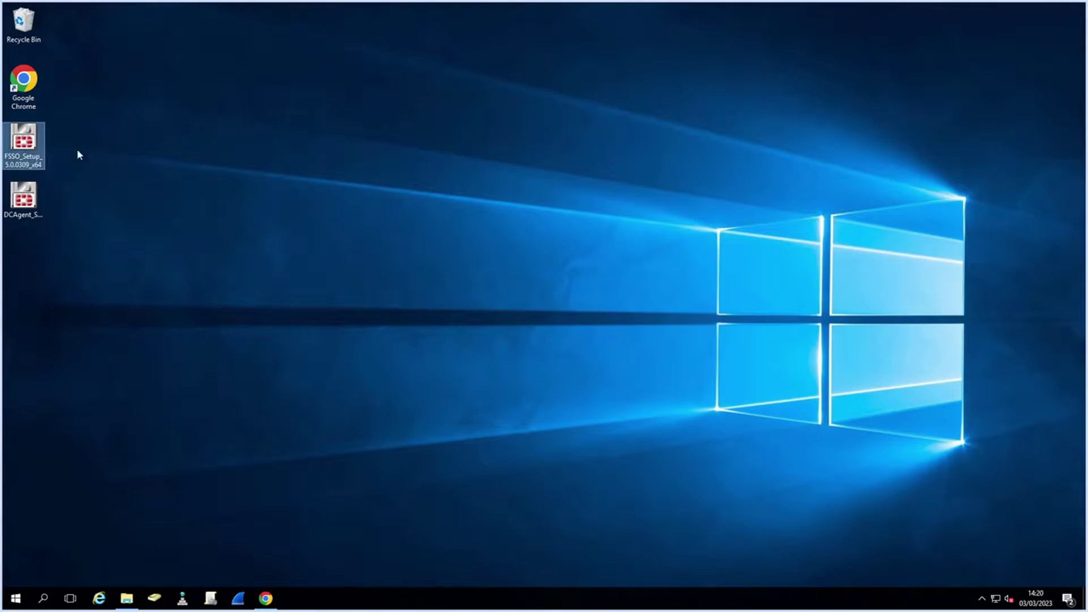
Launch FSSO_Setup, accept the license agreement and keep the default install folder
left_click(584, 314)
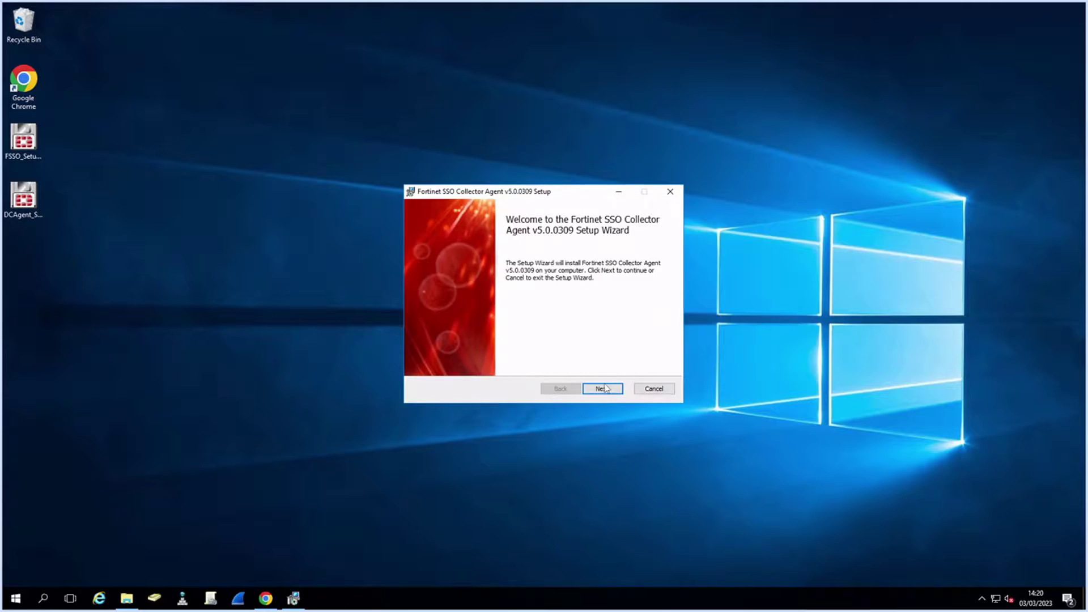
left_click(602, 389)
left_click(533, 365)
left_click(606, 391)
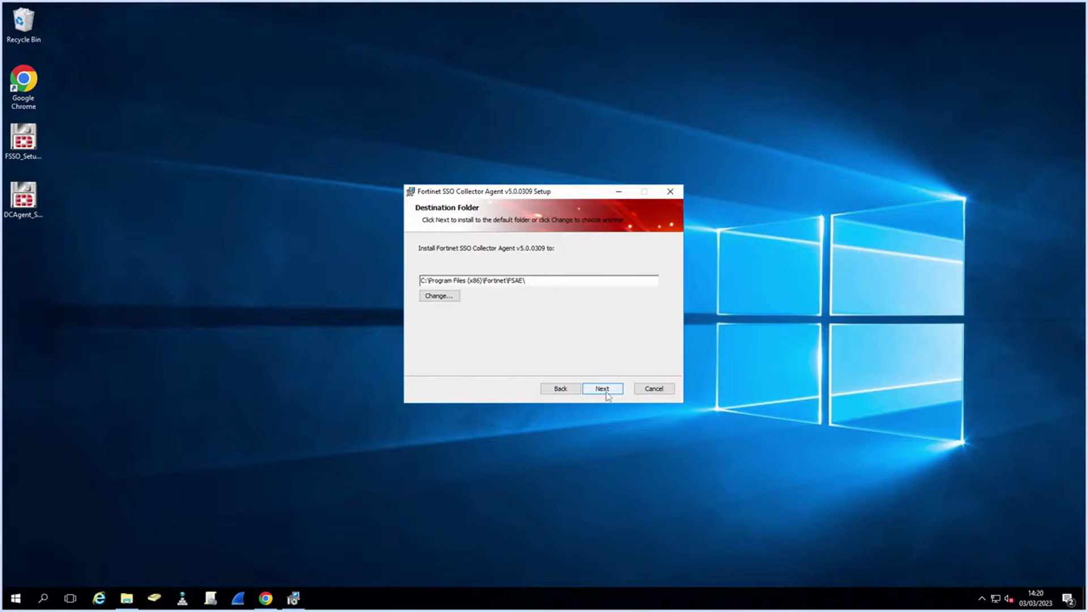
left_click(603, 388)
Use domain\administrator and its password as the service account, keep Advanced mode, and install
left_click(500, 281)
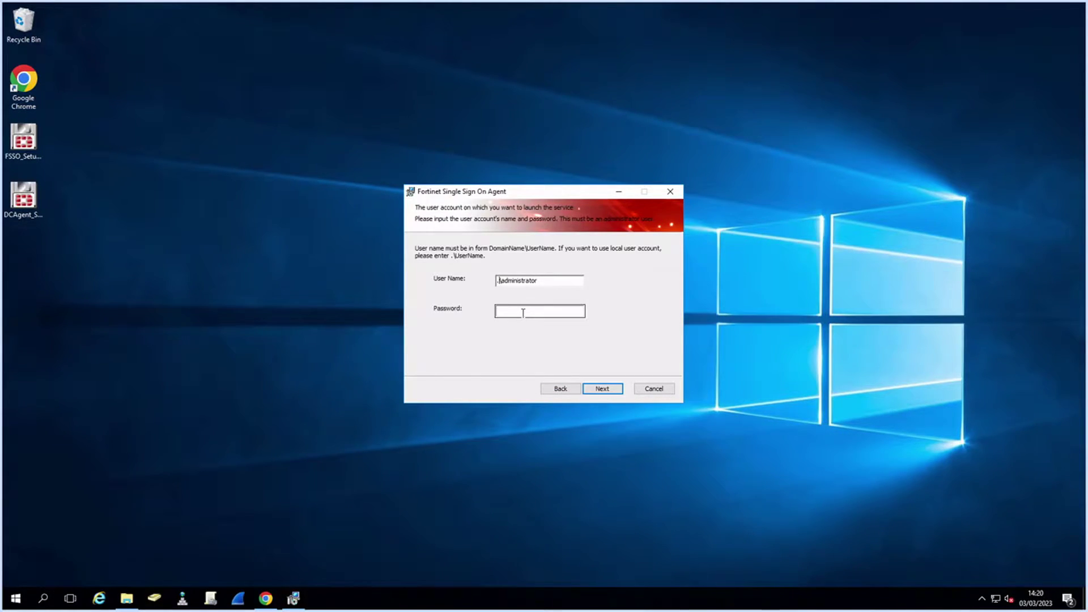
type("jmlab.")
key("Tab")
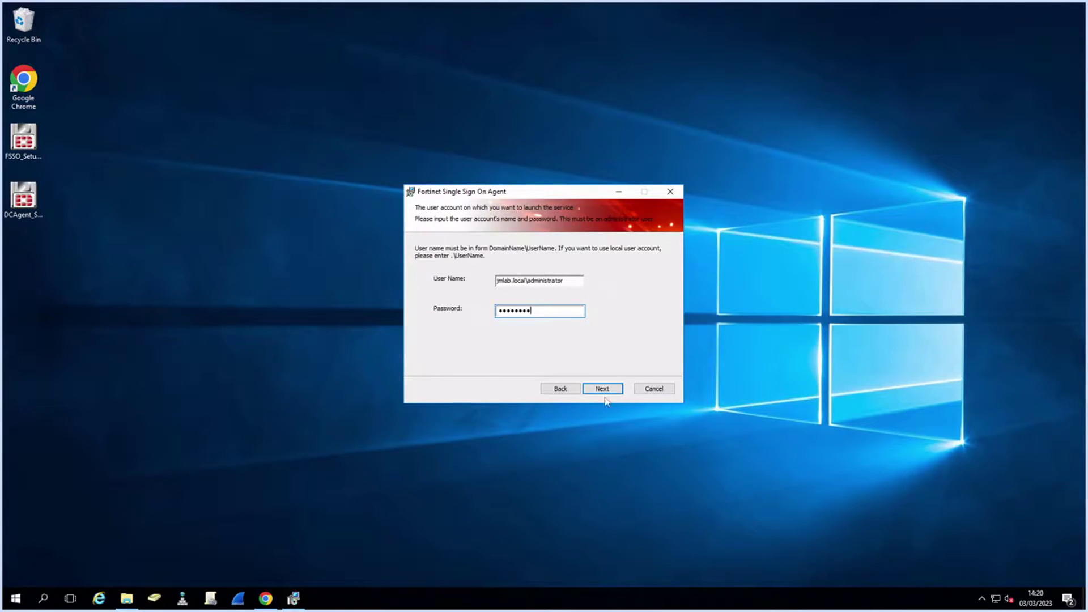
left_click(604, 388)
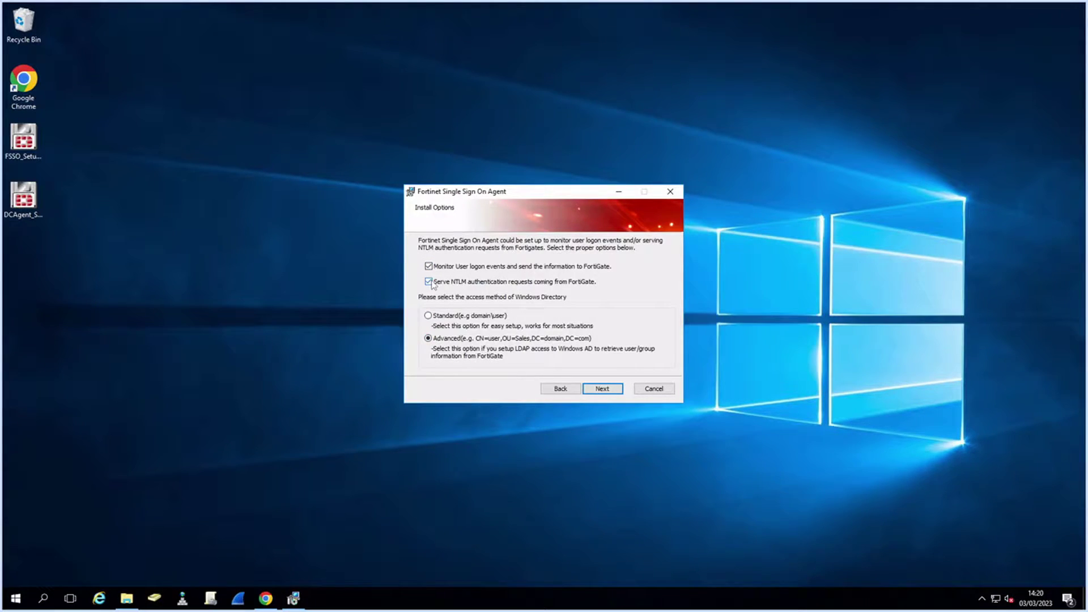
left_click(614, 393)
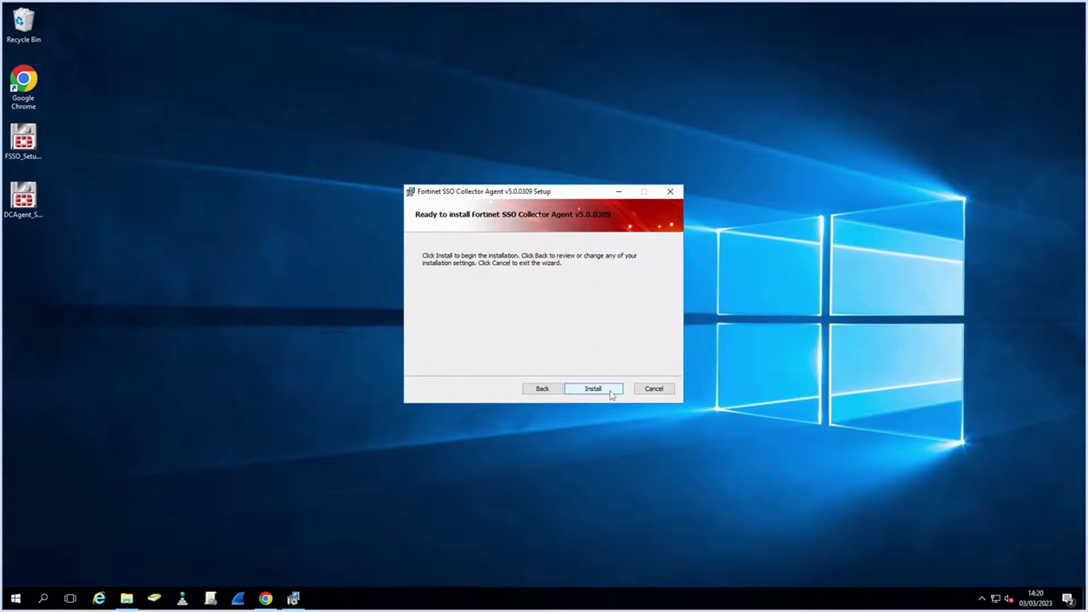
left_click(598, 390)
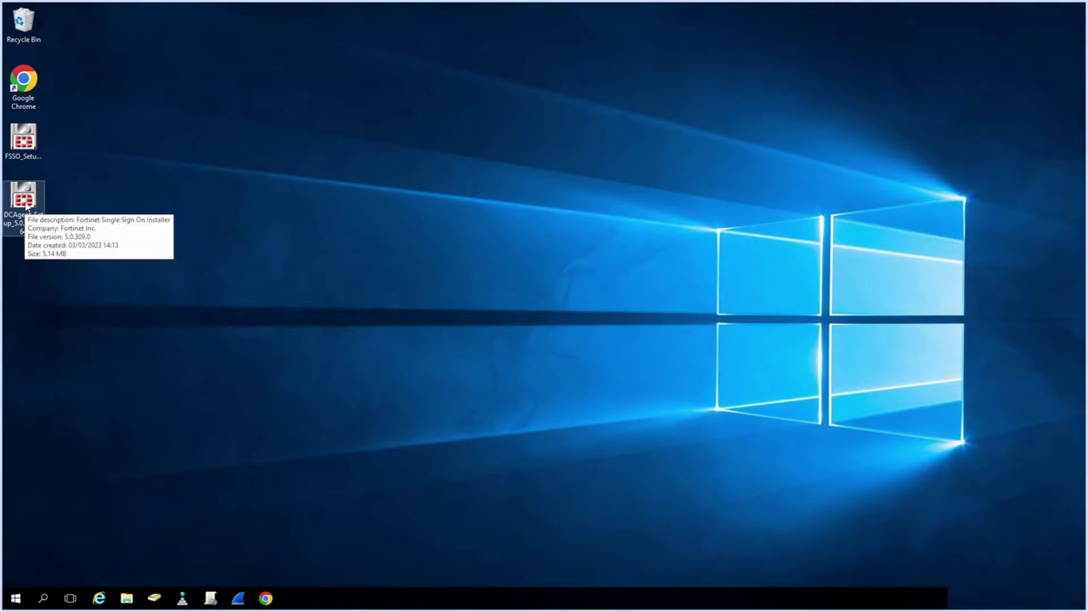
Install DC Agent v5.0.0309 in the default folder, reporting to collector 10.245.225.11
double_click(22, 200)
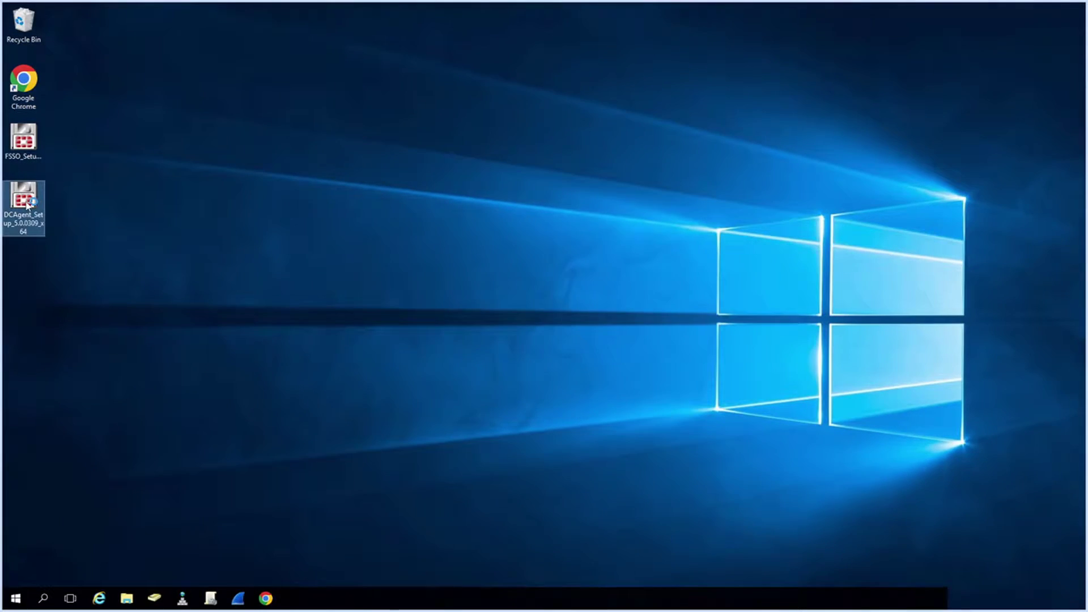
left_click(582, 312)
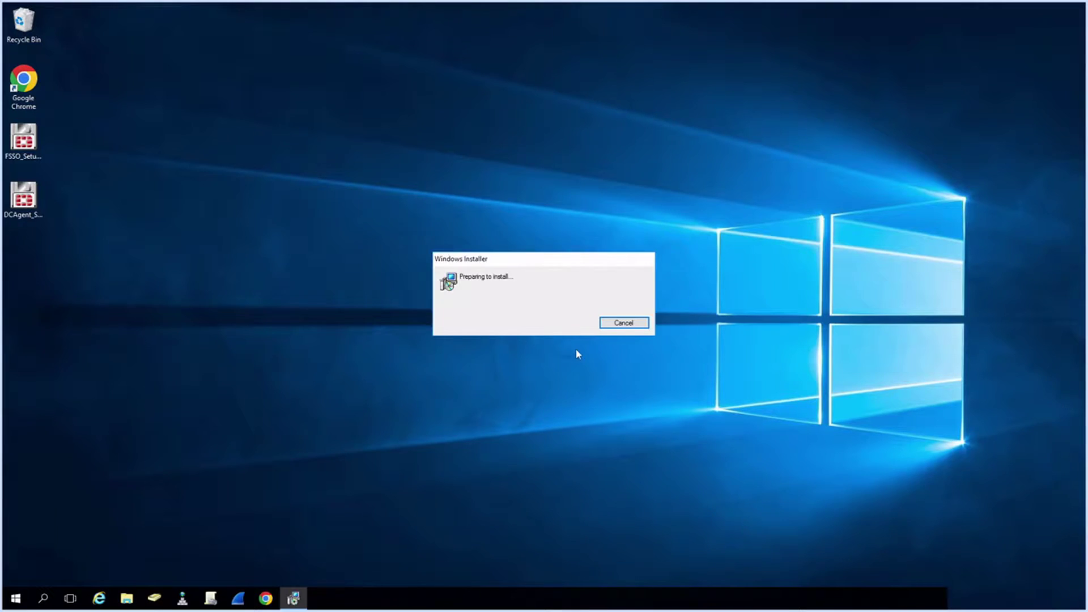
left_click(602, 388)
left_click(520, 366)
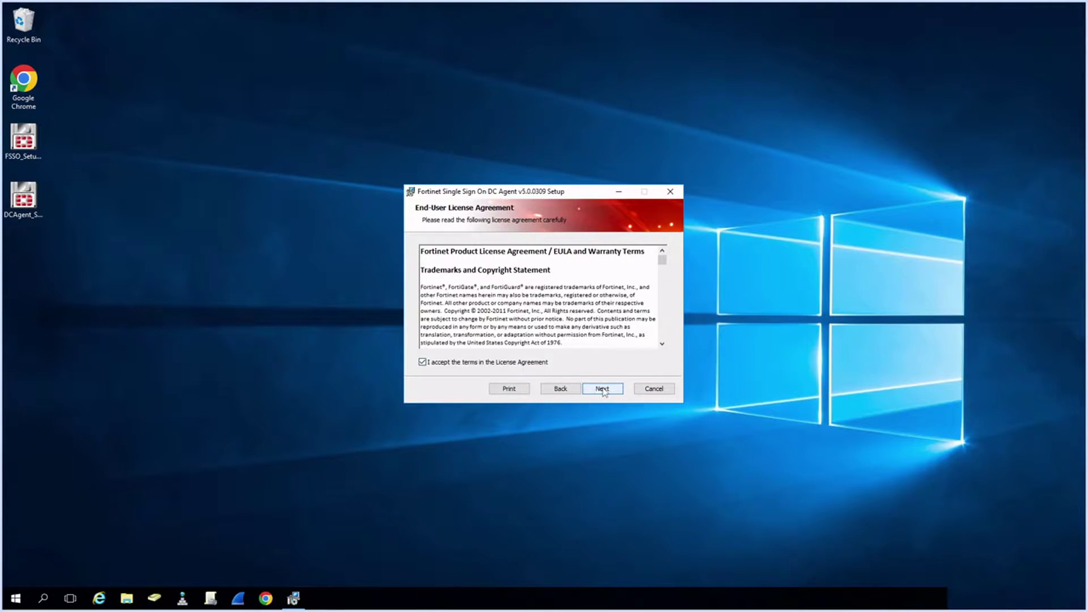
left_click(602, 388)
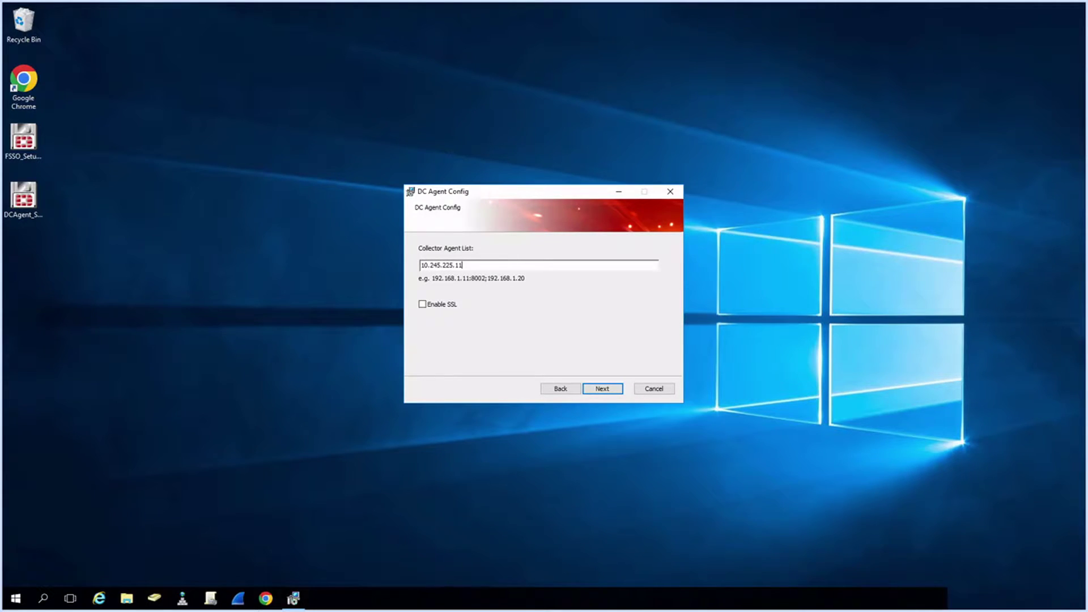
left_click(602, 388)
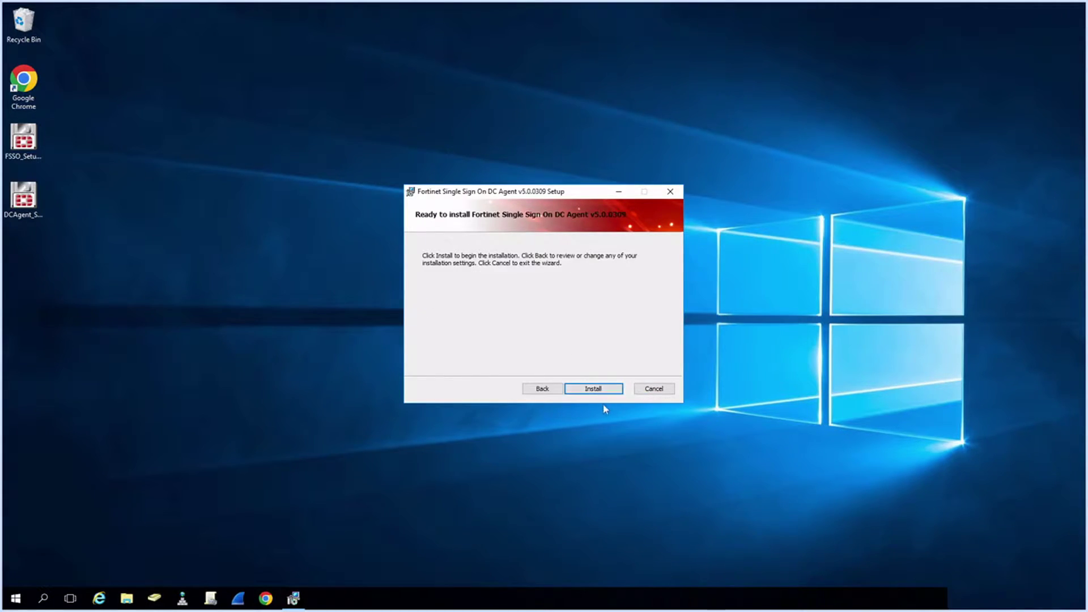
left_click(602, 389)
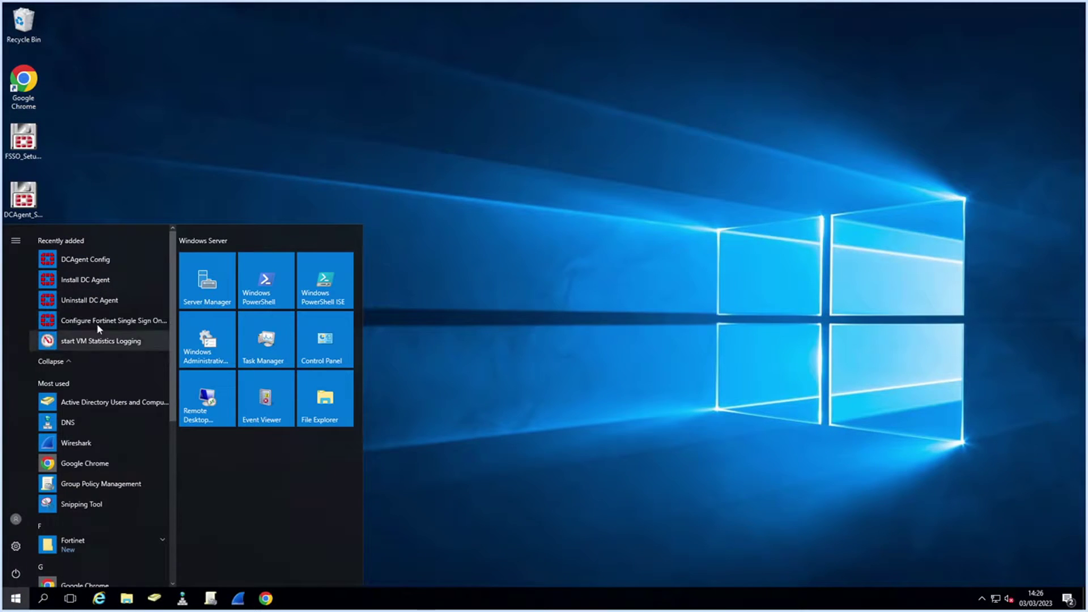
Open Configure Fortinet Single Sign On Agent from the Start menu
left_click(70, 321)
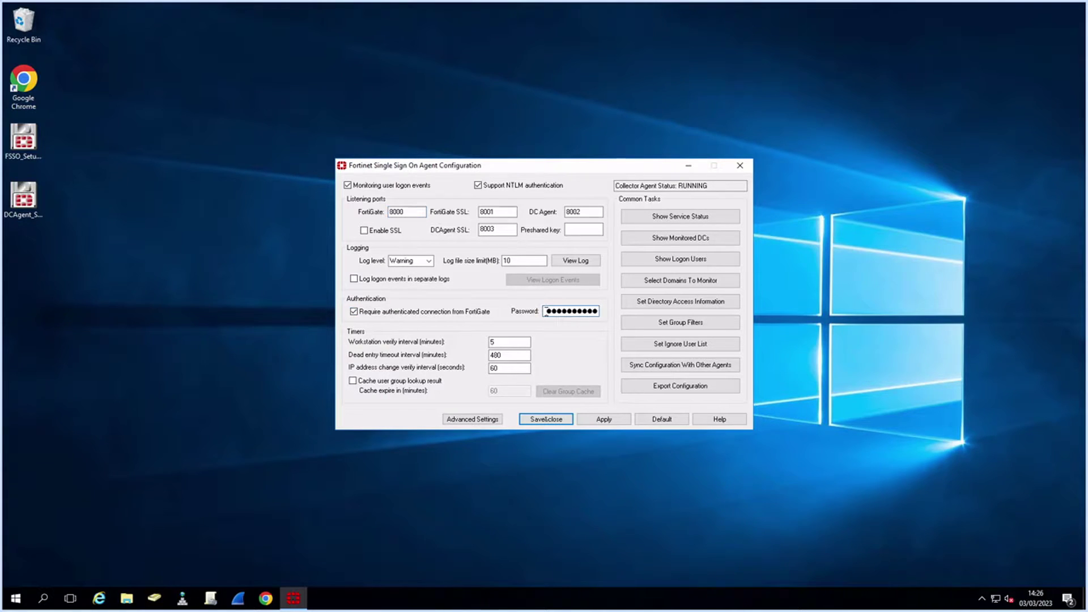
type("abc")
type("a")
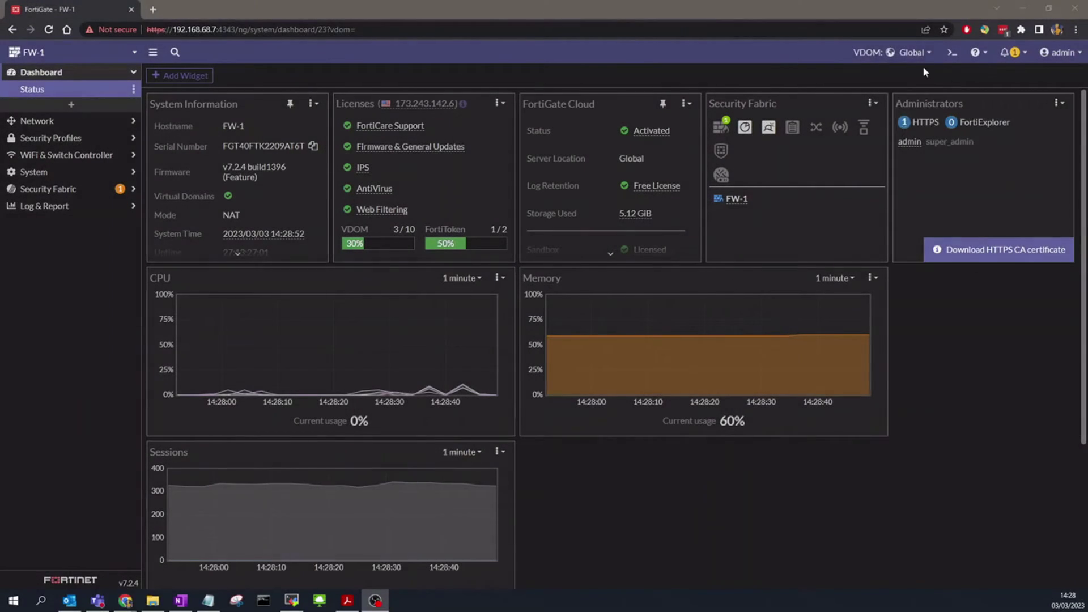
Switch to the Lab VDOM and start a new Security Fabric external connector
left_click(914, 52)
left_click(899, 99)
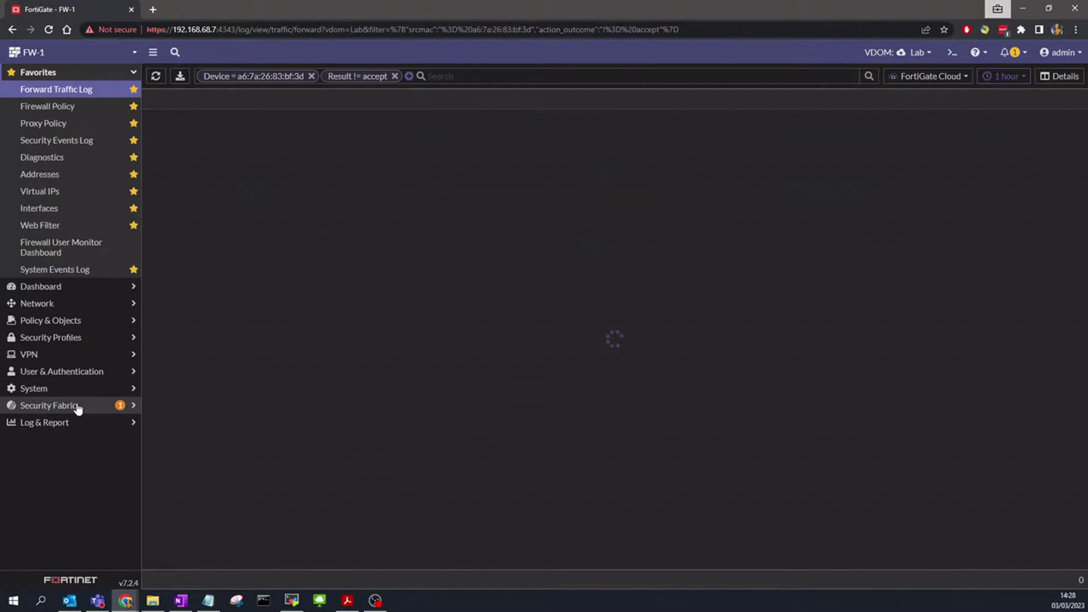
left_click(48, 406)
left_click(59, 276)
left_click(183, 76)
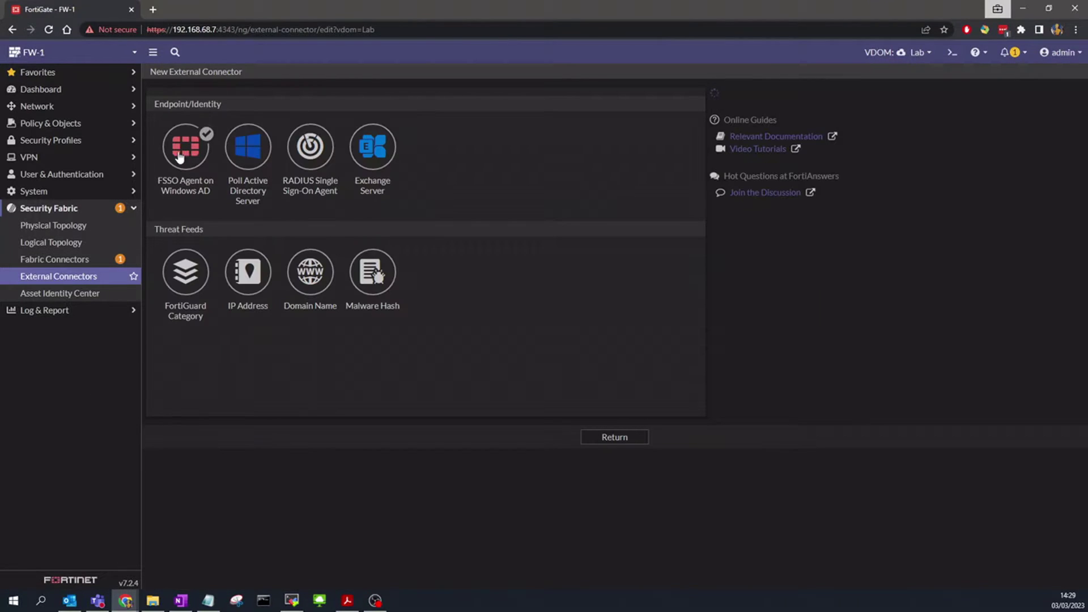
Name the FSSO connector, set agent IP 10.245.225.11 and password, then Apply & Refresh
left_click(291, 238)
type("FSSO DC")
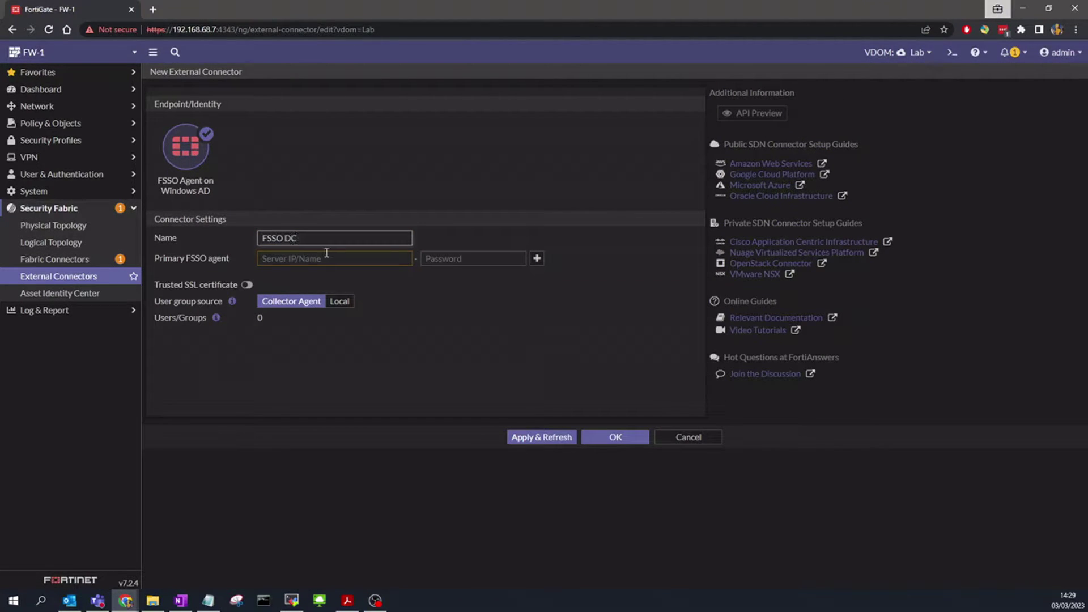
left_click(324, 258)
type("10.245.225.")
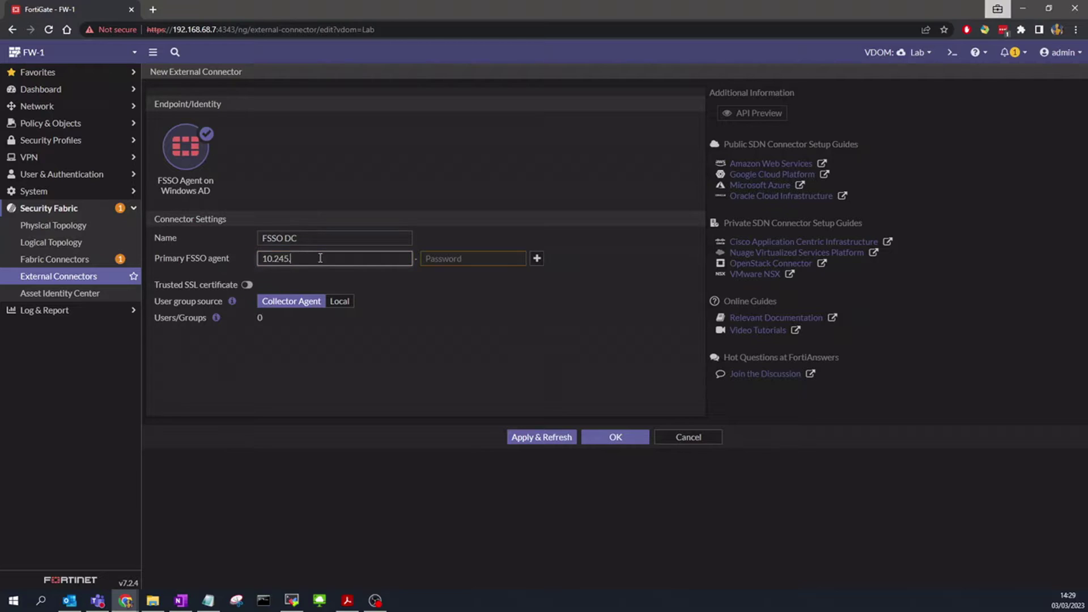
type("1")
key("Tab")
type("f")
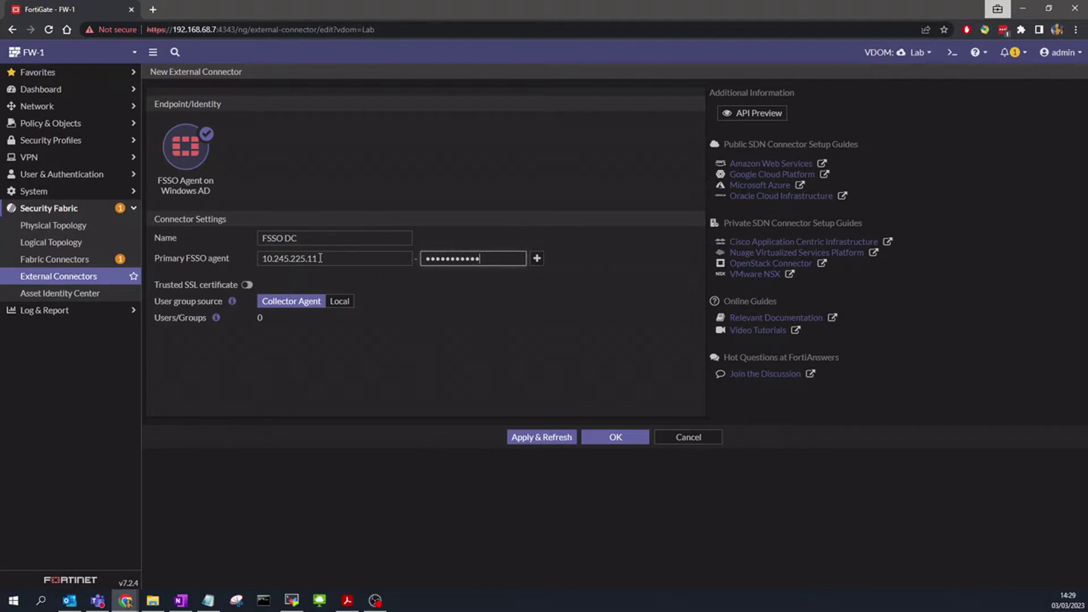
left_click(541, 438)
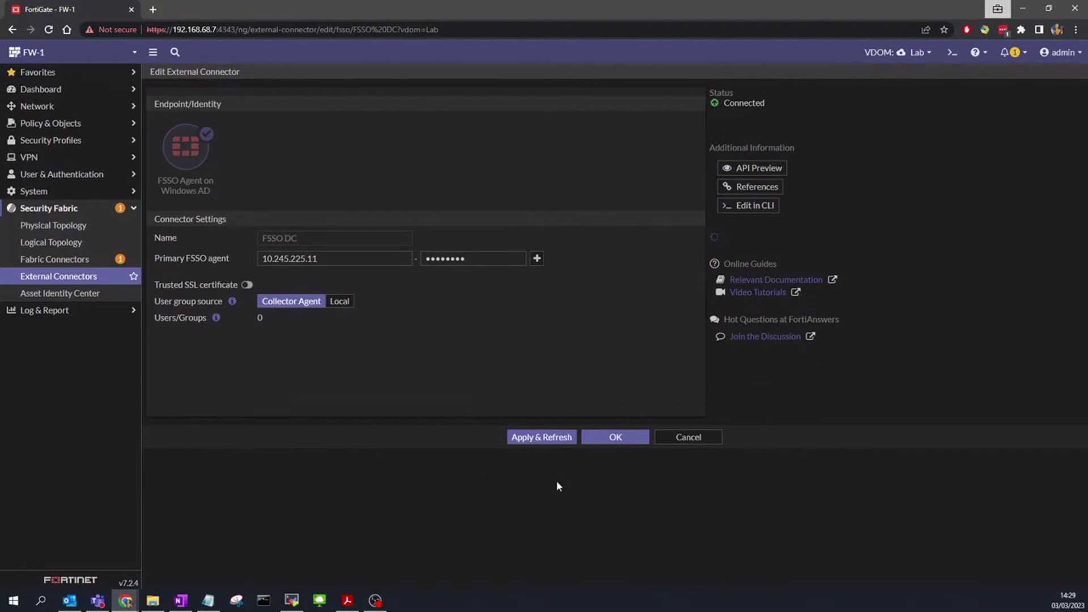
Save the FSSO DC connector and review its 63 retrieved AD groups
left_click(615, 495)
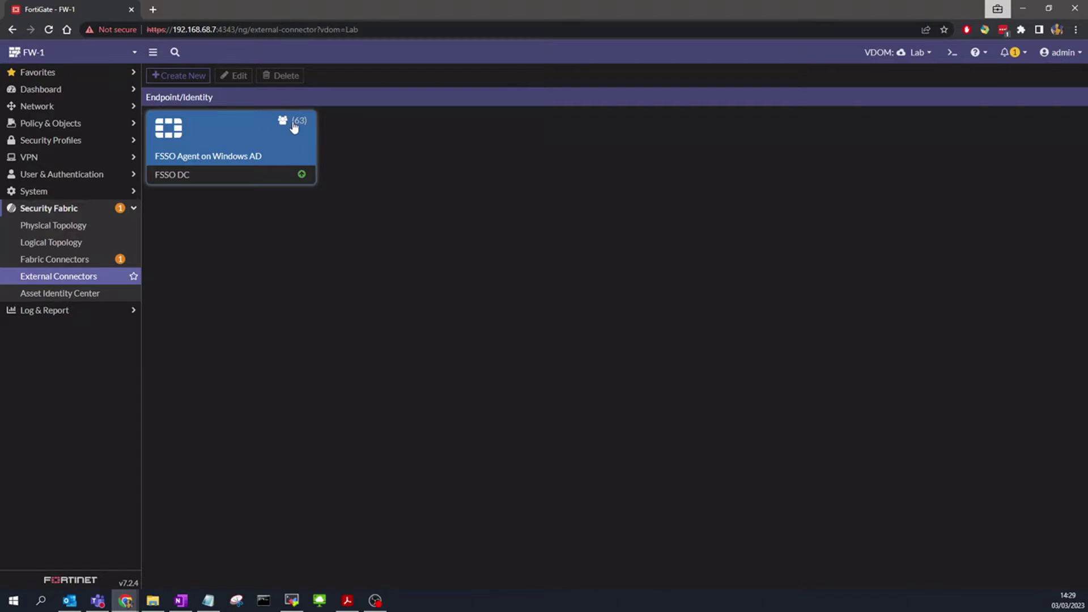
mouse_move(290, 122)
left_click(426, 297)
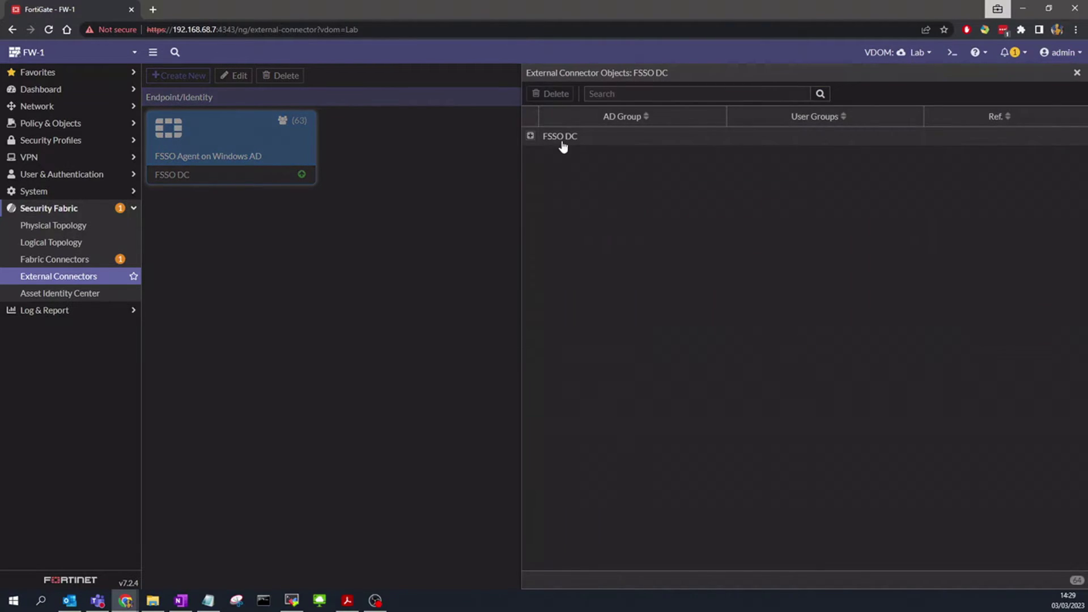
left_click(531, 137)
scroll(595, 277, "down", 6)
scroll(608, 274, "up", 3)
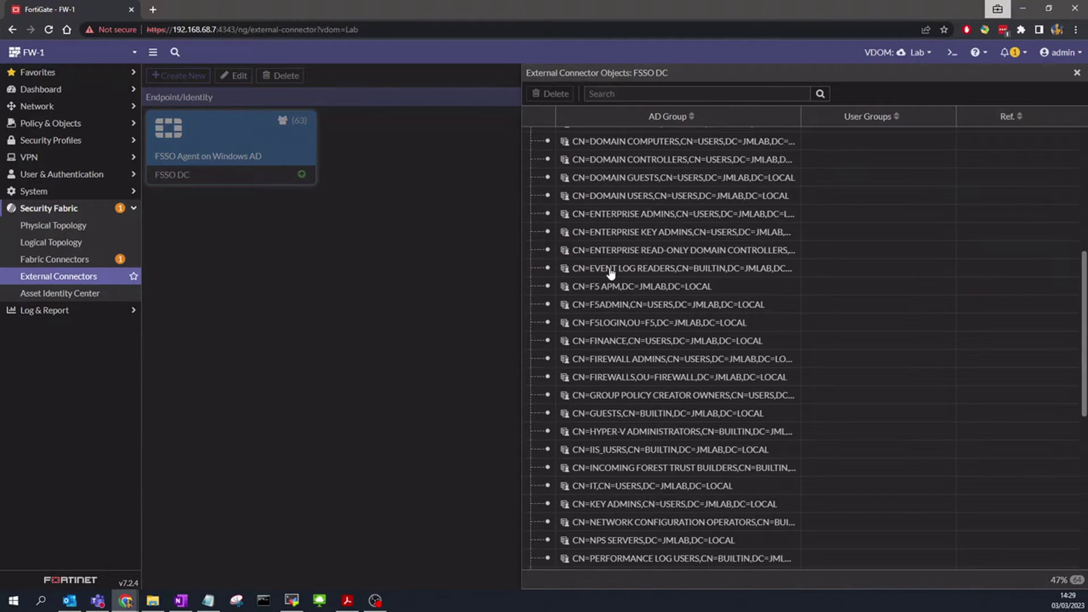
scroll(610, 272, "up", 4)
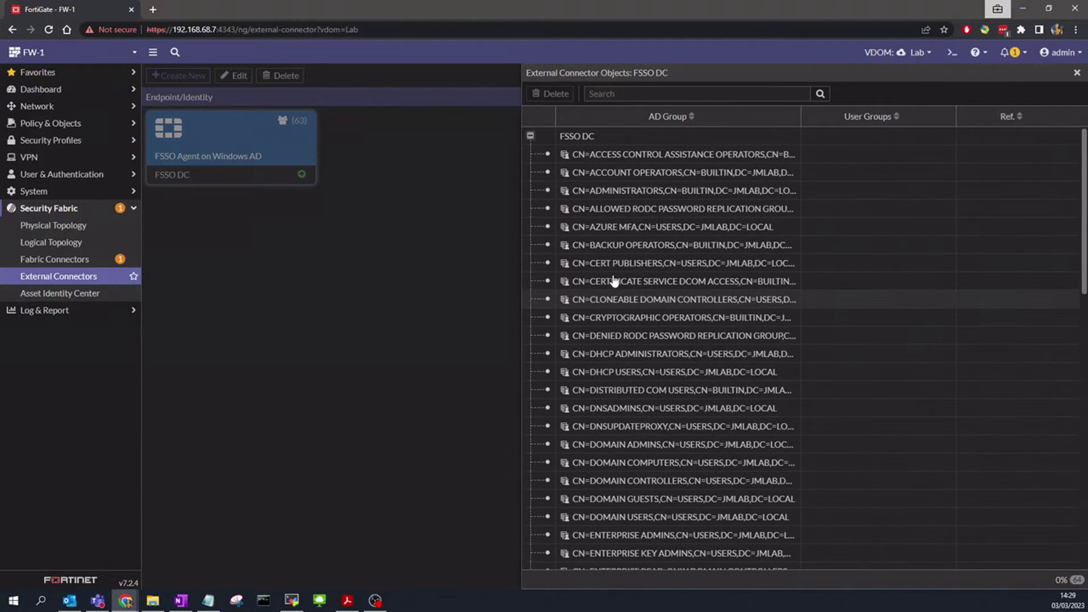
left_click(1077, 74)
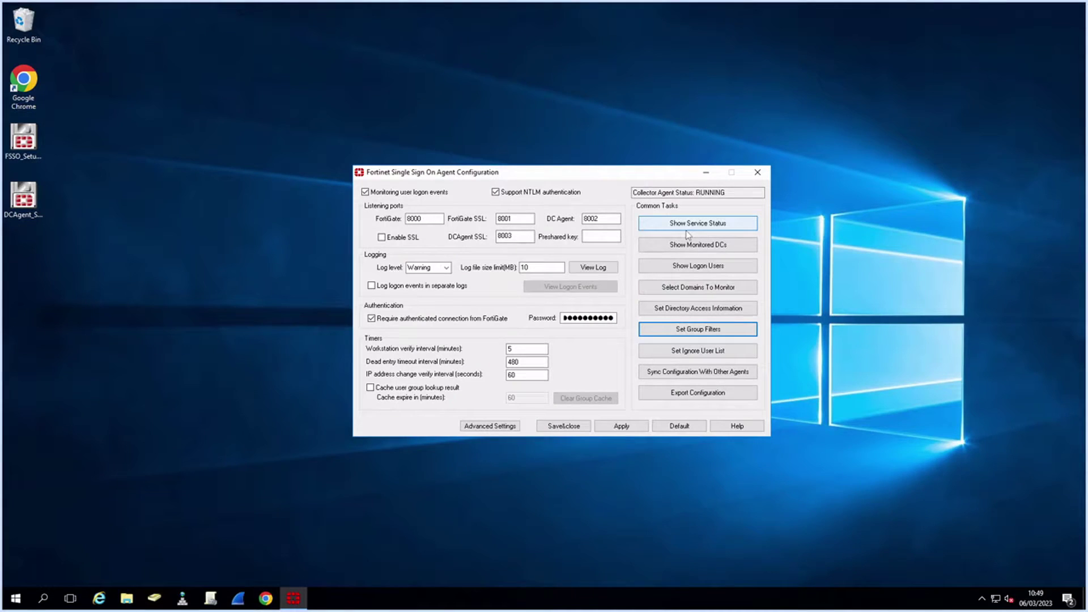
Check service status showing one connected FortiGate and the one active monitored DC agent
left_click(706, 225)
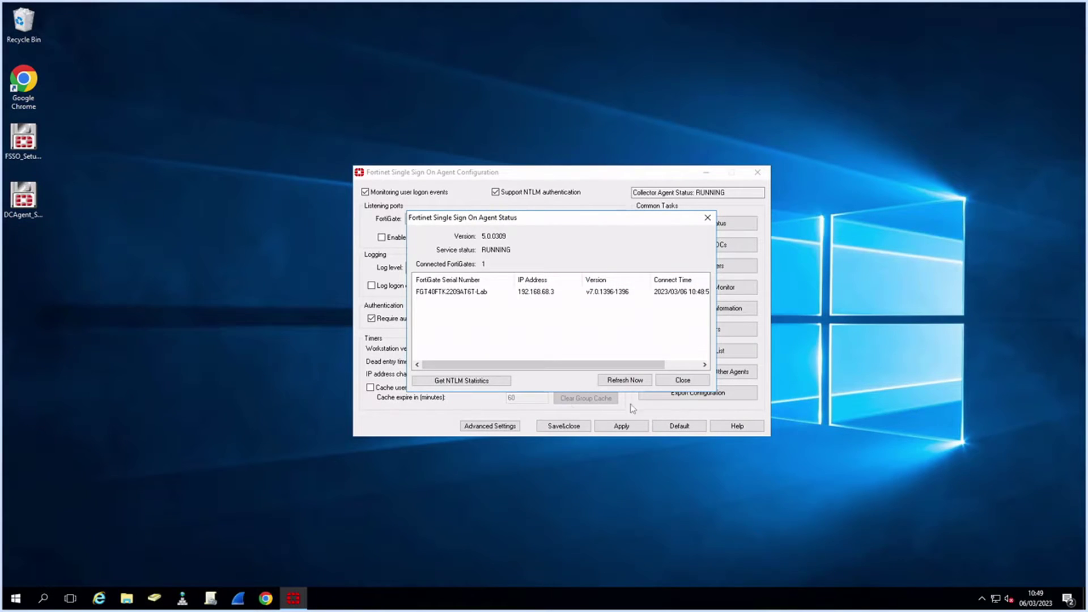
left_click(672, 381)
left_click(699, 245)
left_click(396, 270)
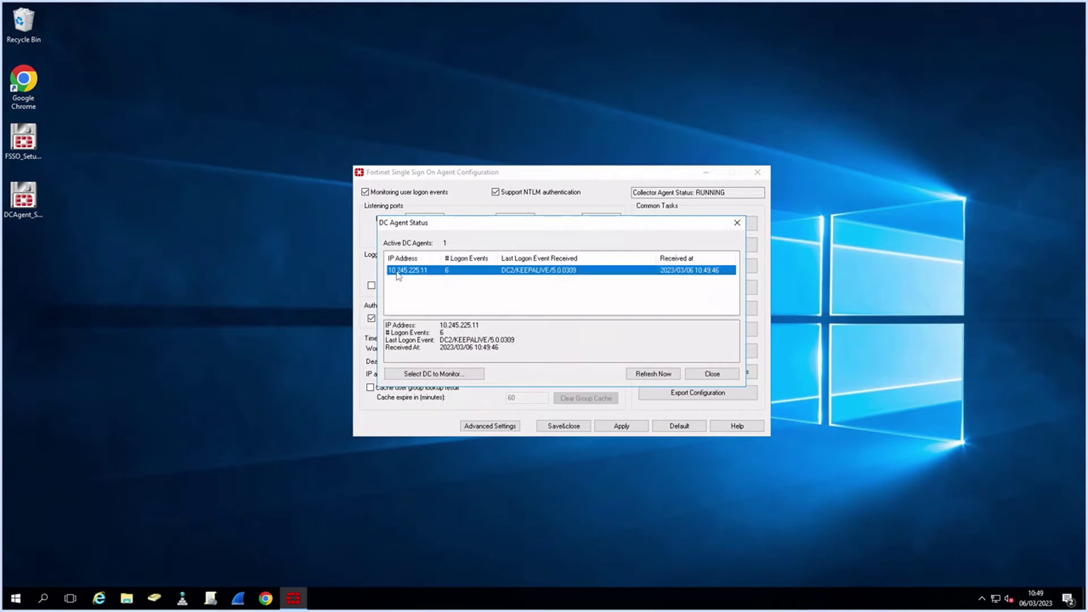
left_click(711, 376)
Review the logged-on administrator and domains to monitor, then view directory access settings
left_click(706, 266)
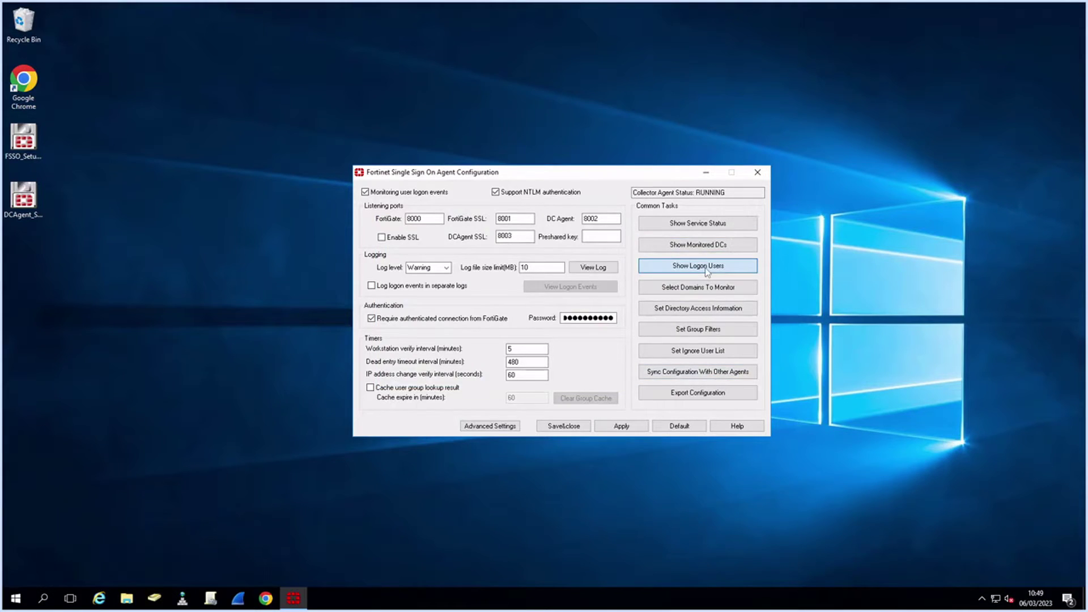
left_click(402, 228)
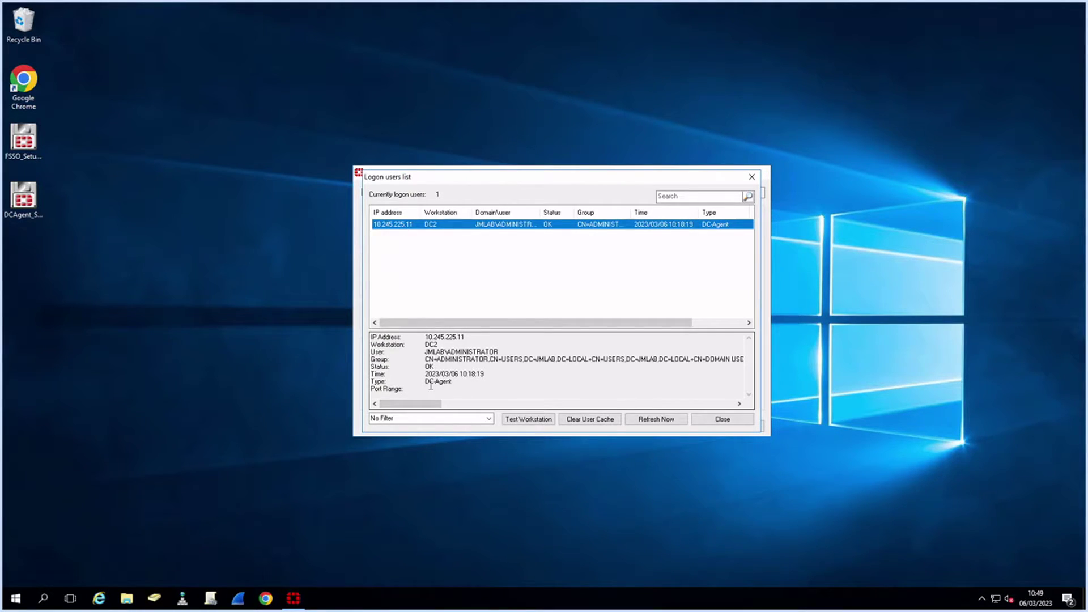
left_click_drag(428, 382, 429, 388)
left_click(722, 419)
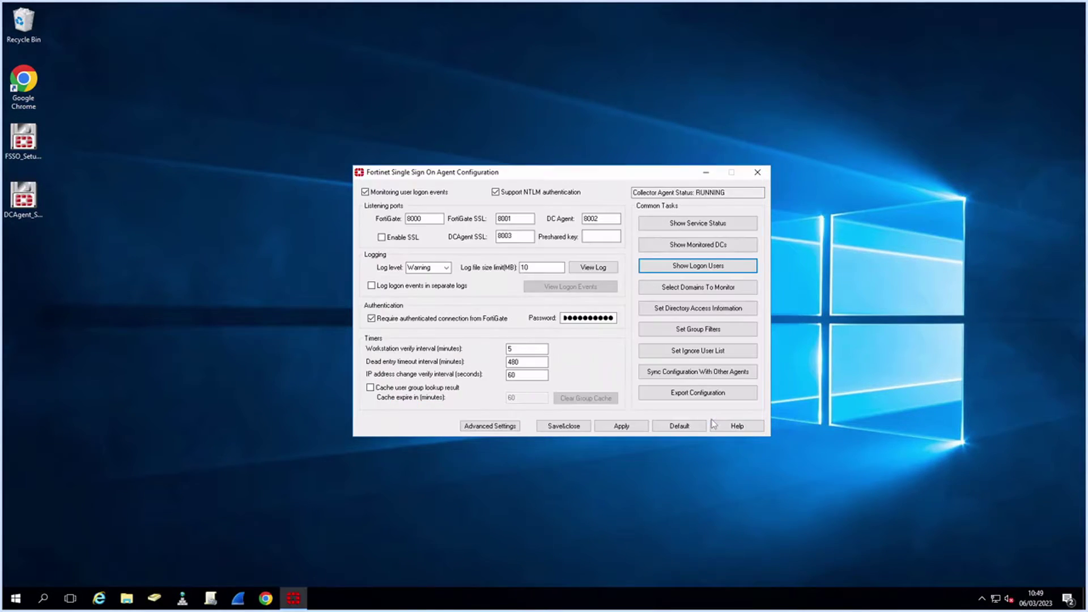
left_click(704, 292)
left_click(639, 373)
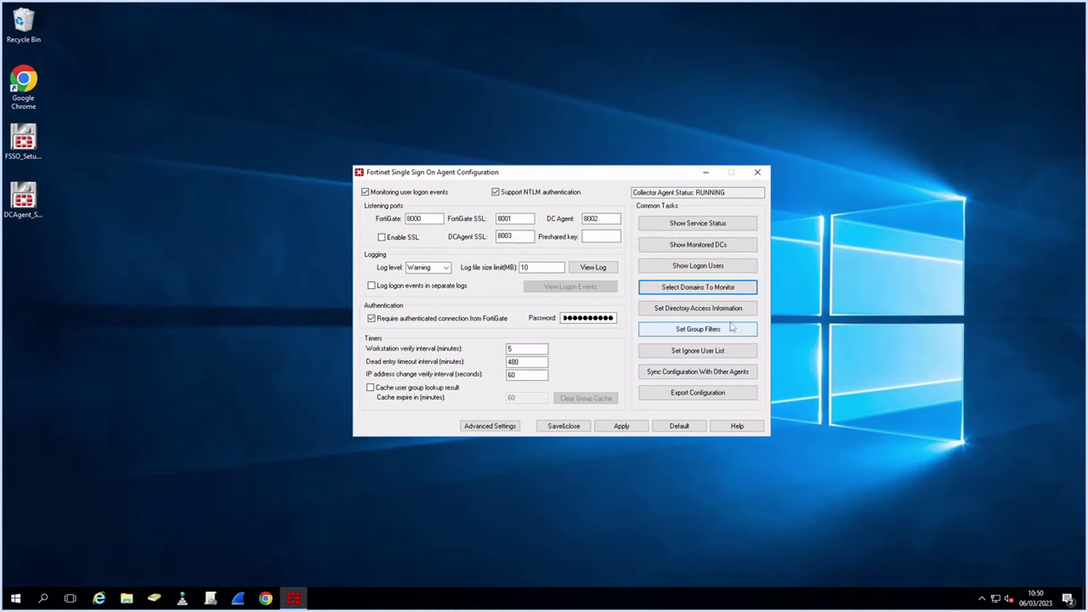
left_click(697, 308)
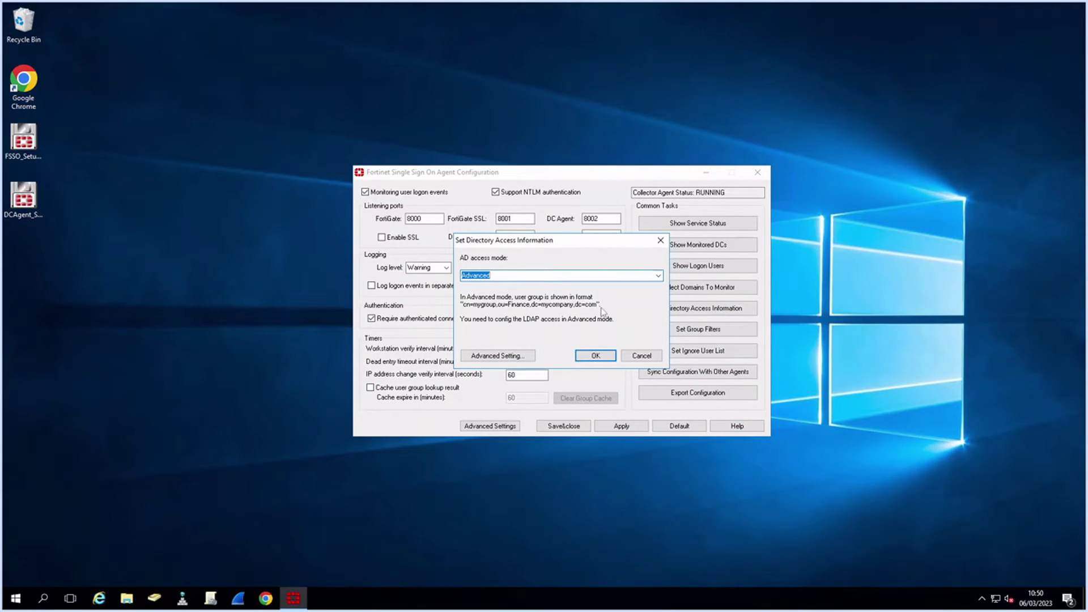
Add a new group filter marked as Default and browse groups in Advanced mode
left_click(629, 360)
left_click(708, 332)
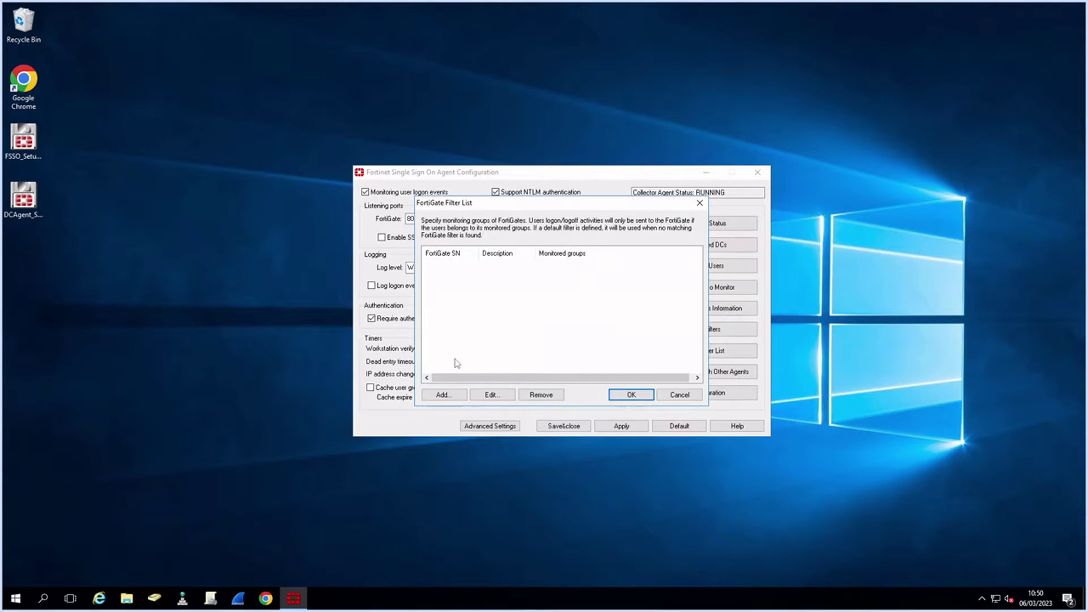
left_click(444, 395)
left_click(540, 220)
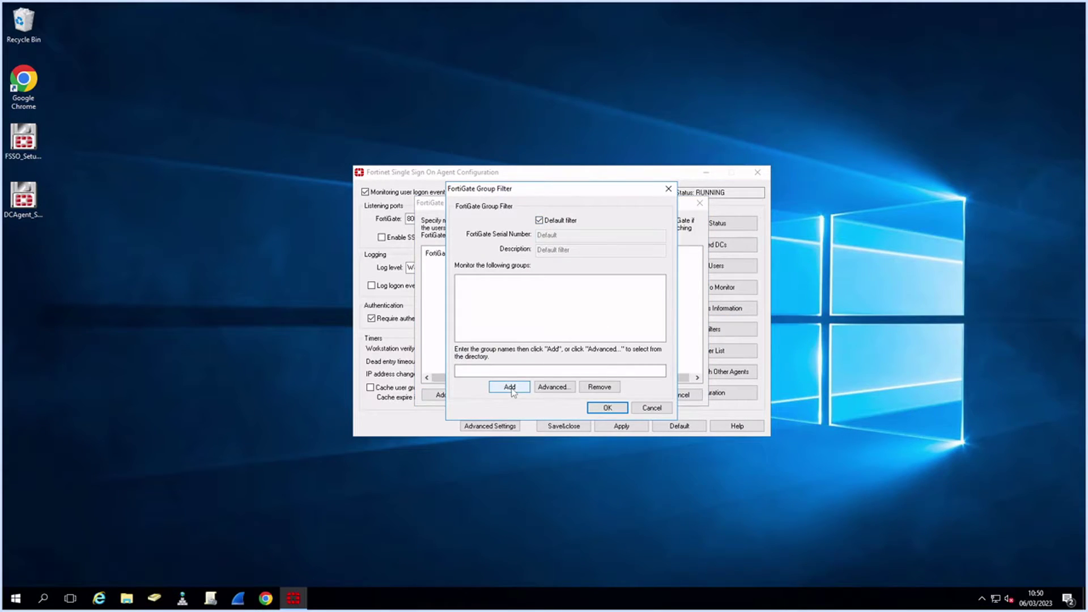
left_click(552, 388)
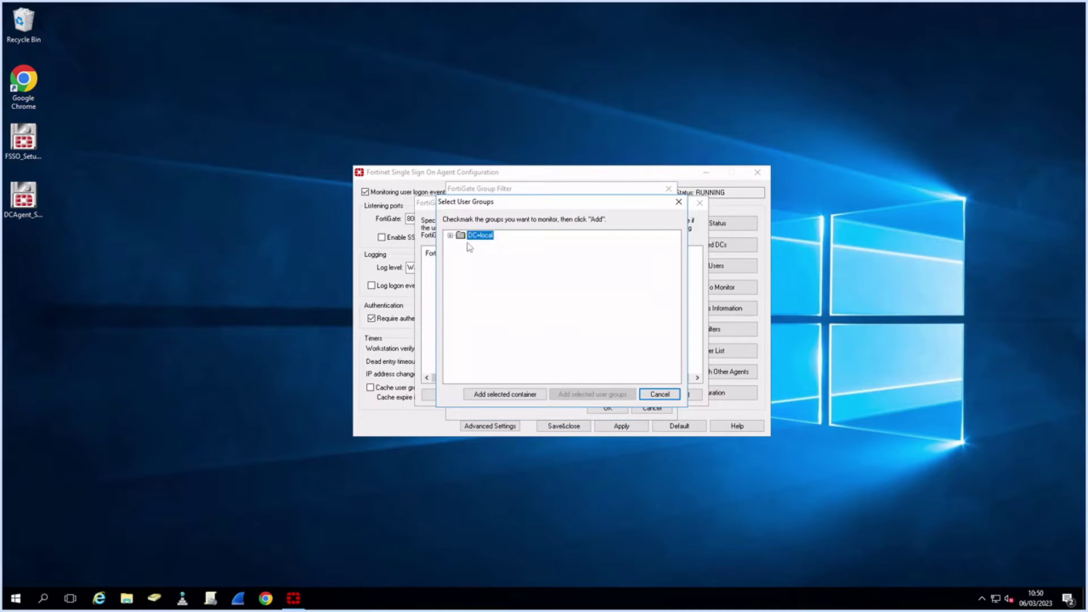
Select Domain Users, IT and Finance under CN=Users and save the default filter
left_click(450, 238)
double_click(488, 311)
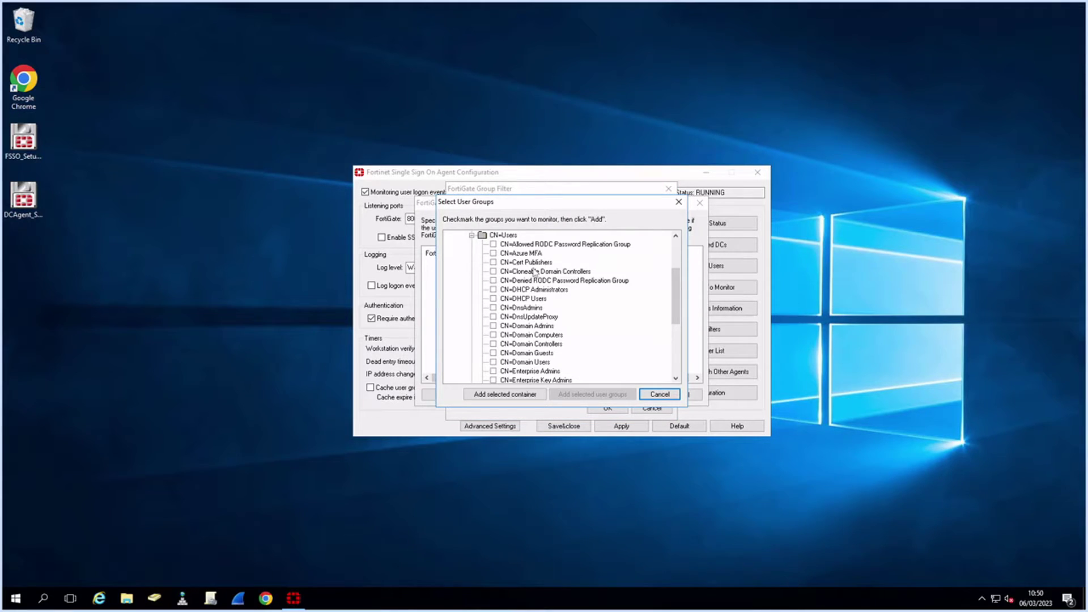
left_click(512, 361)
scroll(546, 357, "down", 3)
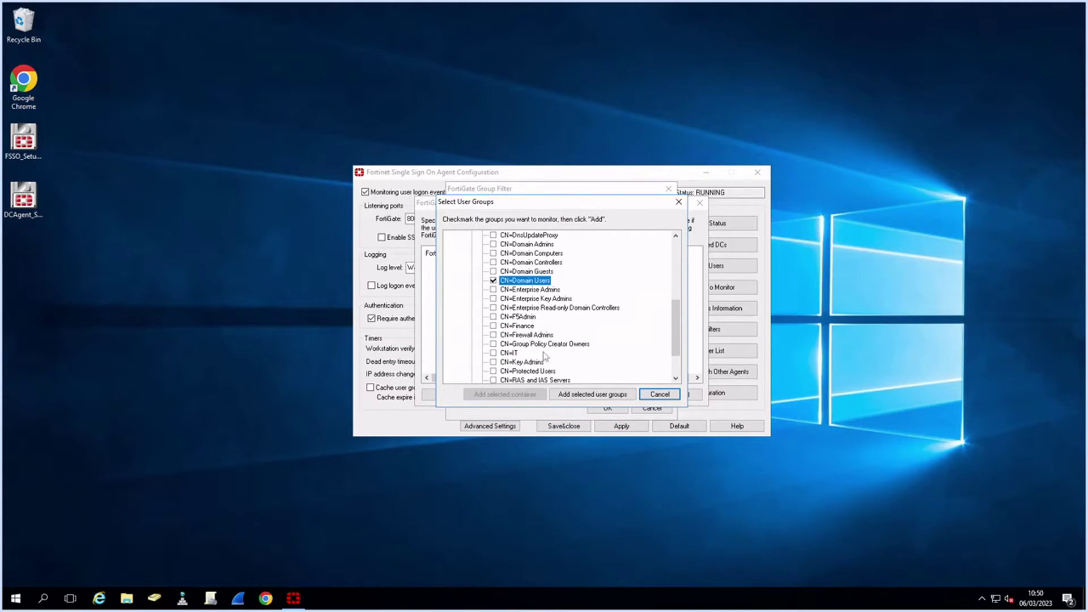
left_click(494, 353)
left_click(493, 325)
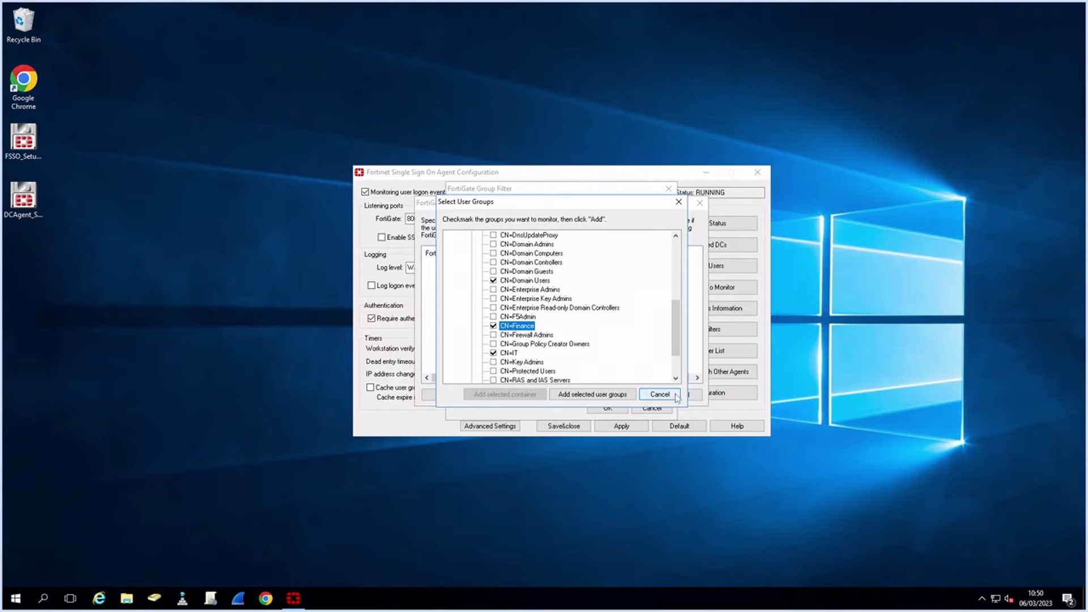
left_click(592, 395)
left_click(609, 409)
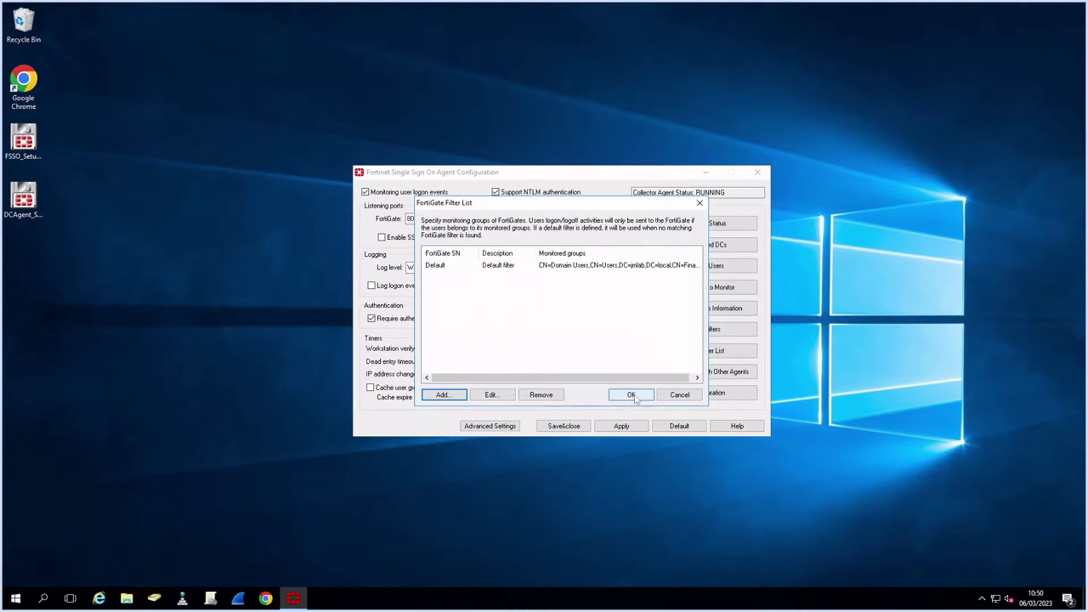
left_click(633, 396)
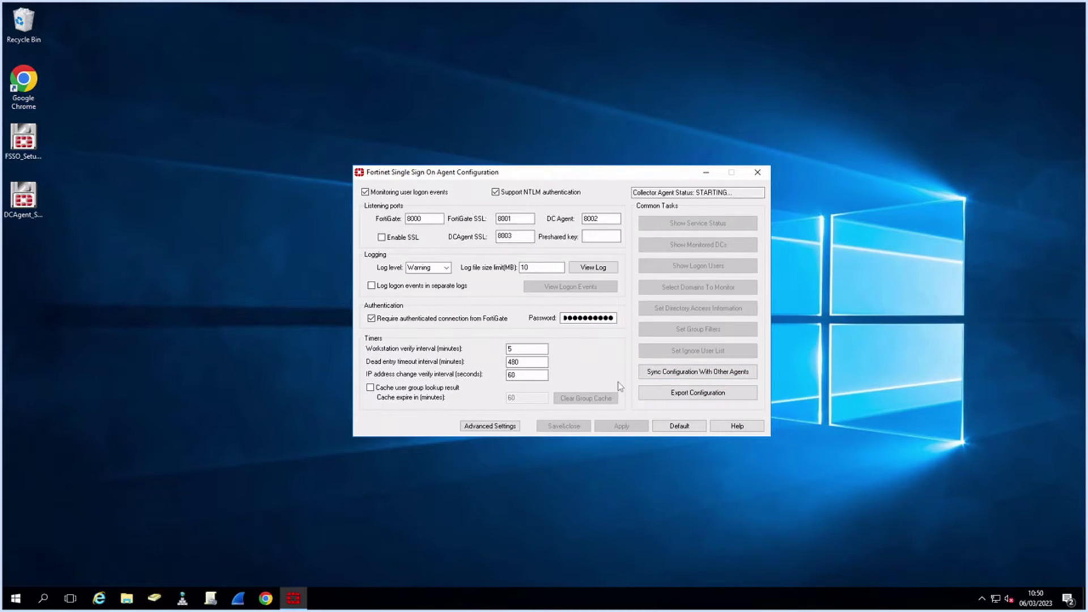
Leave the Ignore User List unchanged and apply the collector agent configuration
left_click(697, 351)
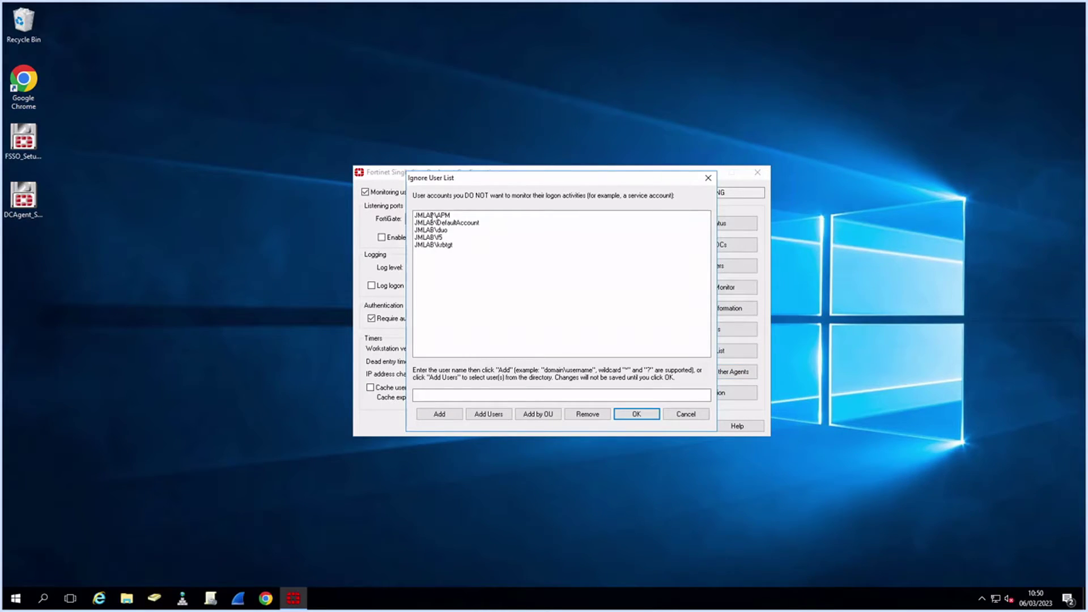
left_click(636, 414)
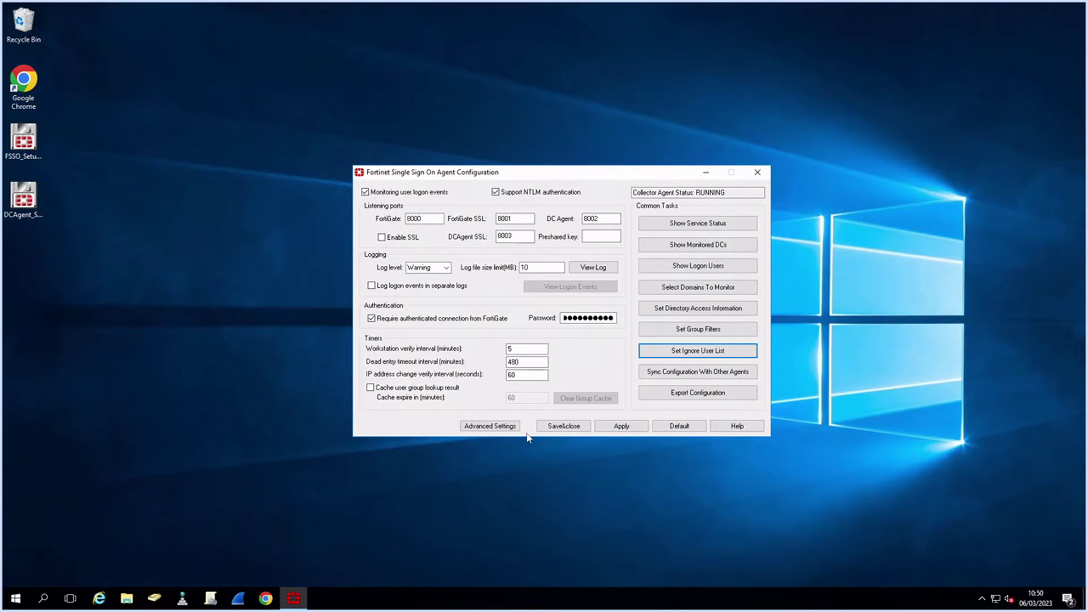
left_click(633, 427)
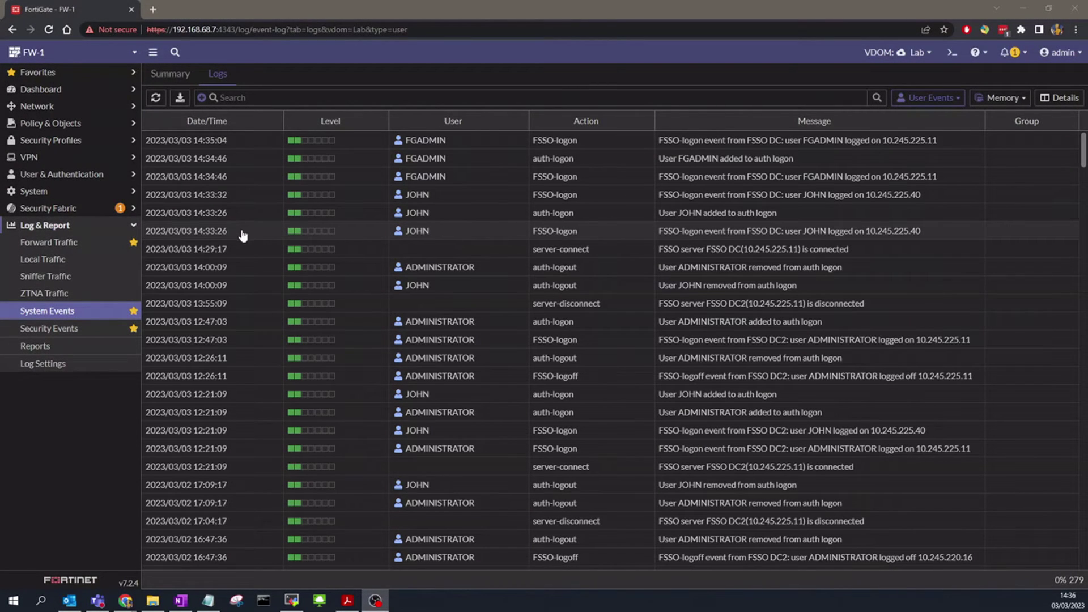
Inspect the FSSO server-connected, FSSO-logon and auth-logon entries in the User Events log
triple_click(830, 249)
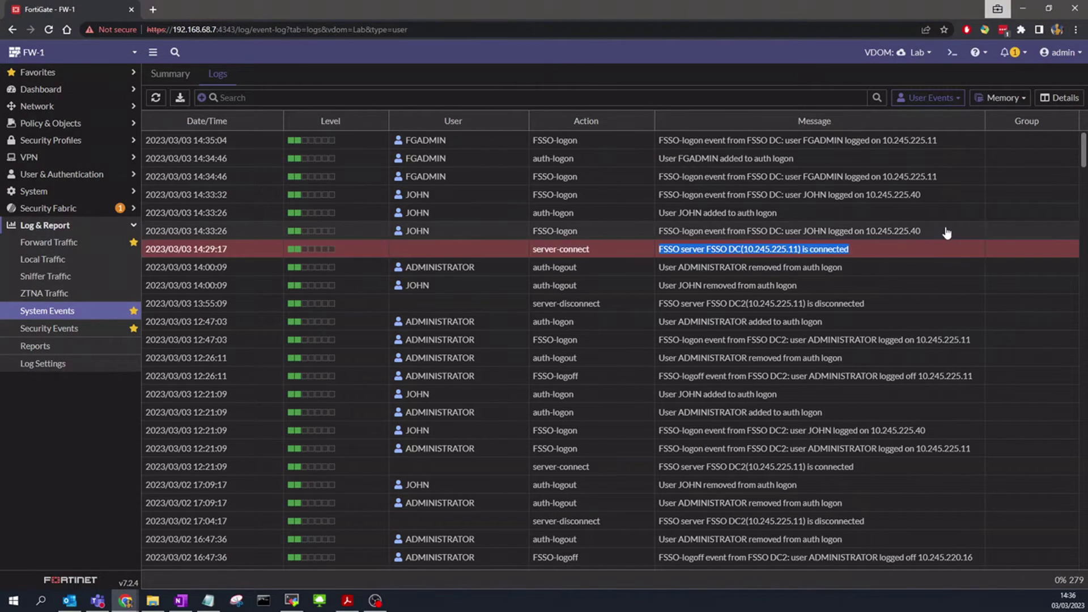
left_click_drag(930, 195, 692, 197)
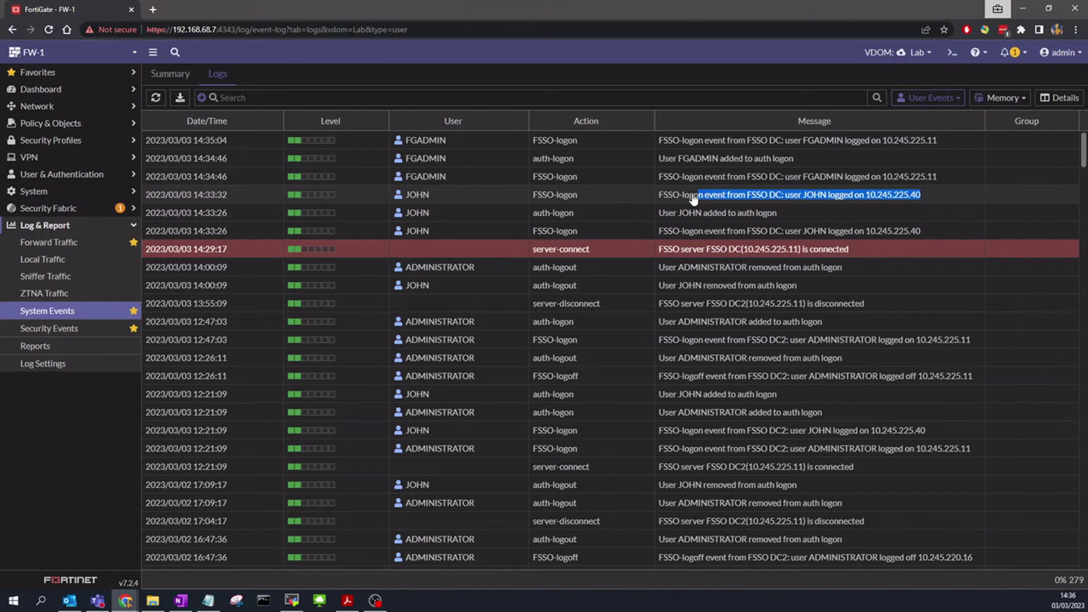
left_click(693, 197)
left_click(675, 212)
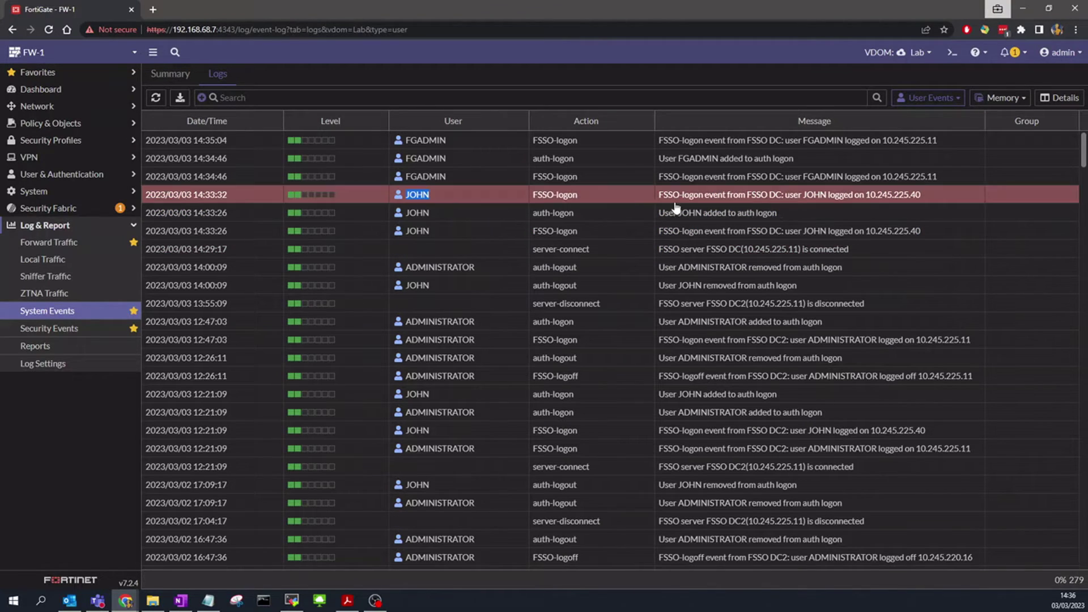
left_click(625, 237)
left_click(56, 176)
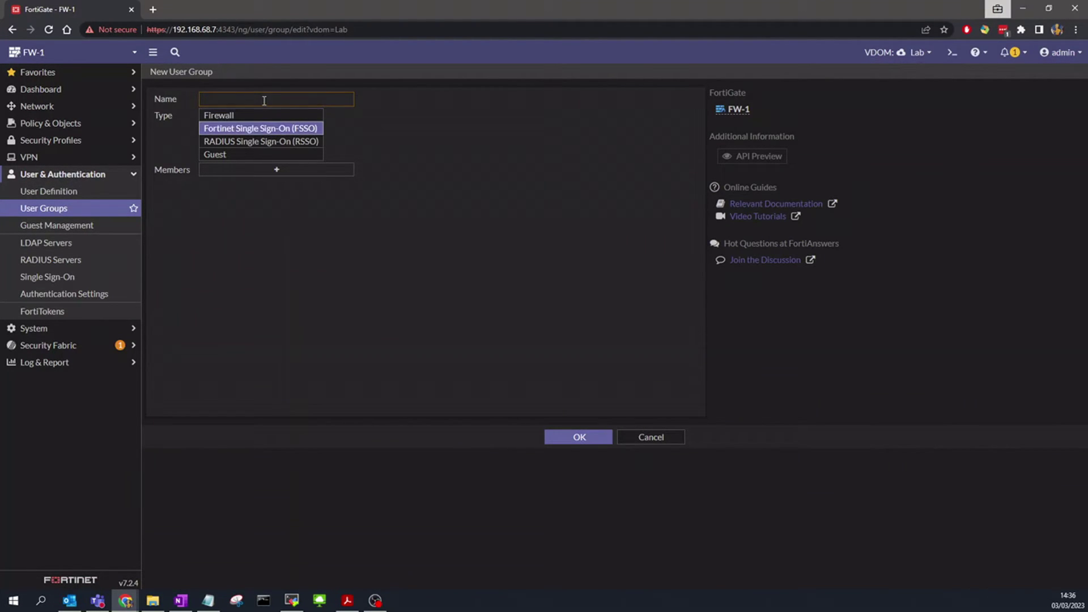
Create the FSSO user group 'IT' with the CN=IT directory group as its member
left_click(264, 101)
type("IT")
left_click(276, 170)
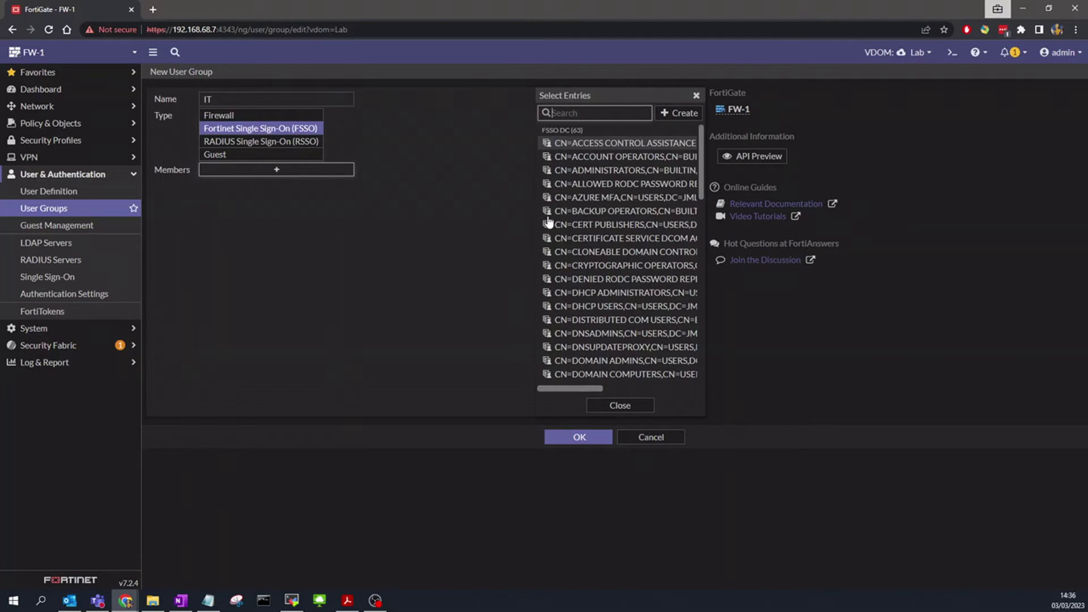
scroll(621, 298, "down", 3)
scroll(629, 302, "down", 3)
left_click(629, 294)
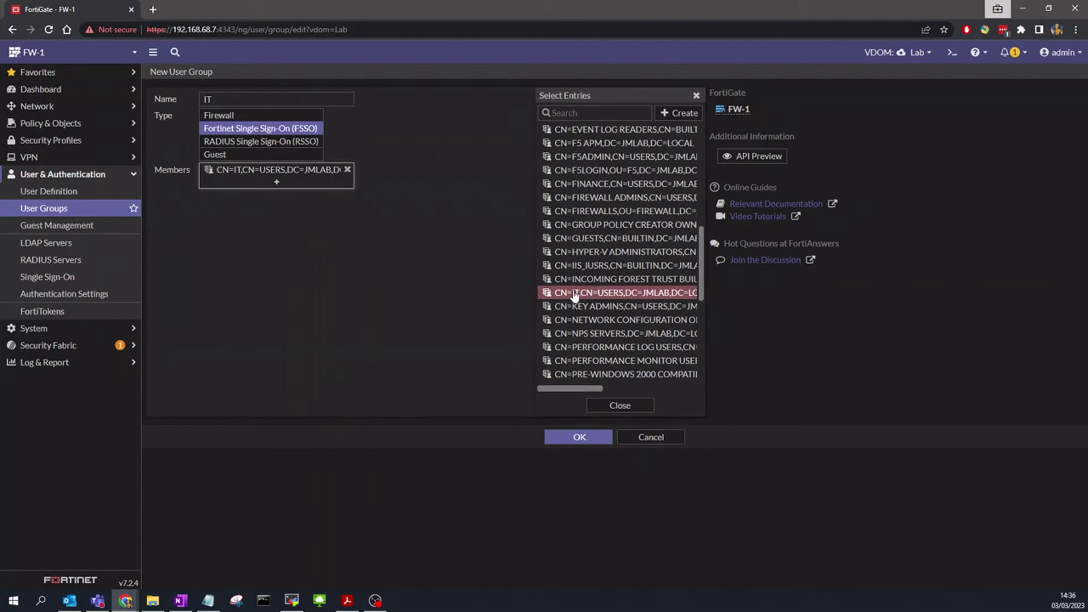
left_click(620, 405)
left_click(582, 437)
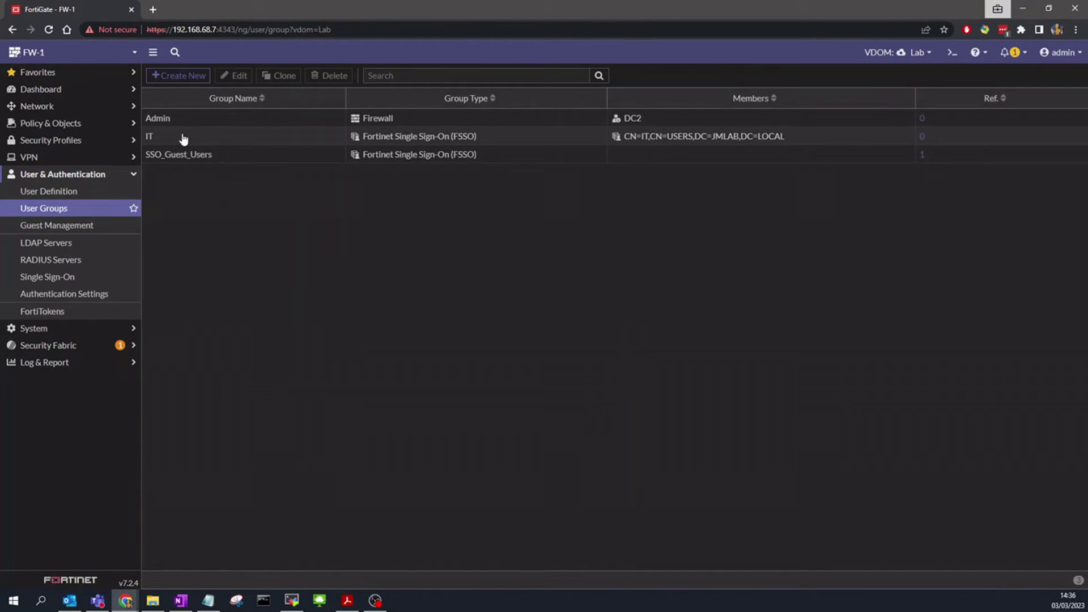
left_click(51, 124)
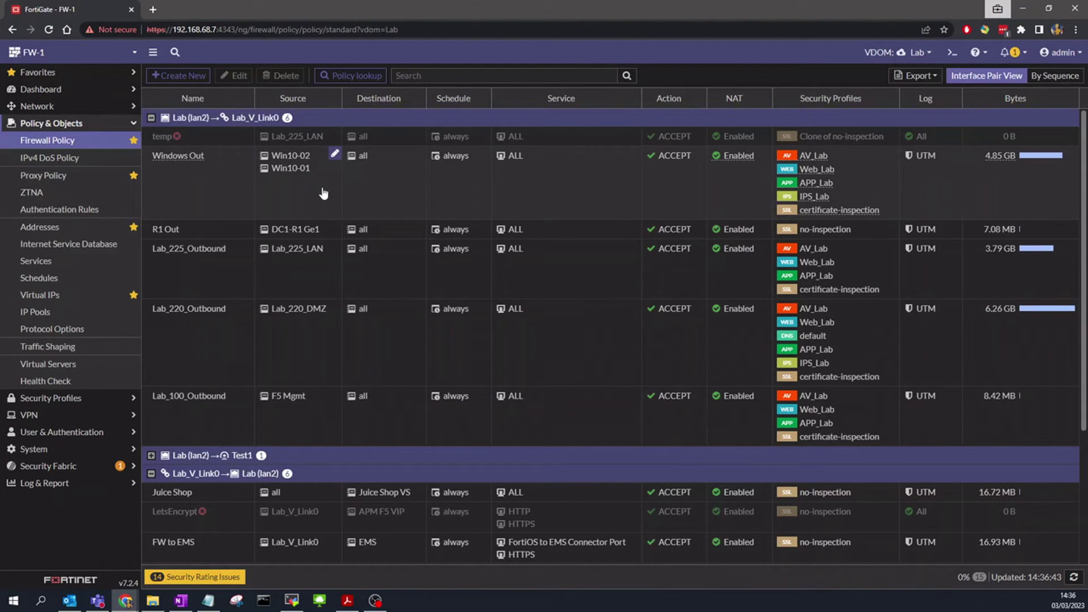
Add user group IT to the Windows Out policy's source and apply the change
left_click(336, 155)
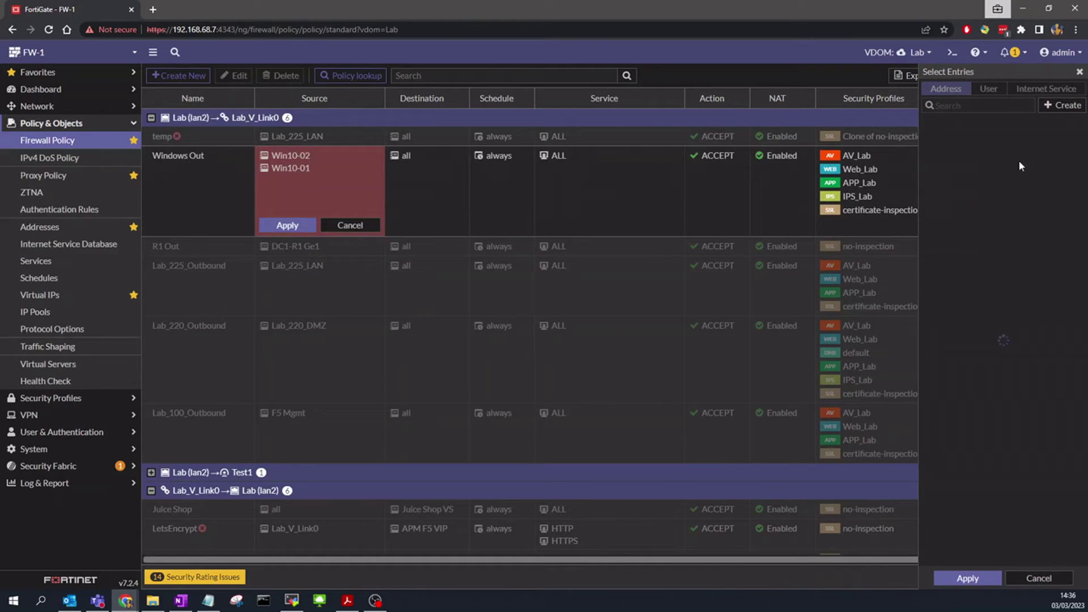
left_click(988, 88)
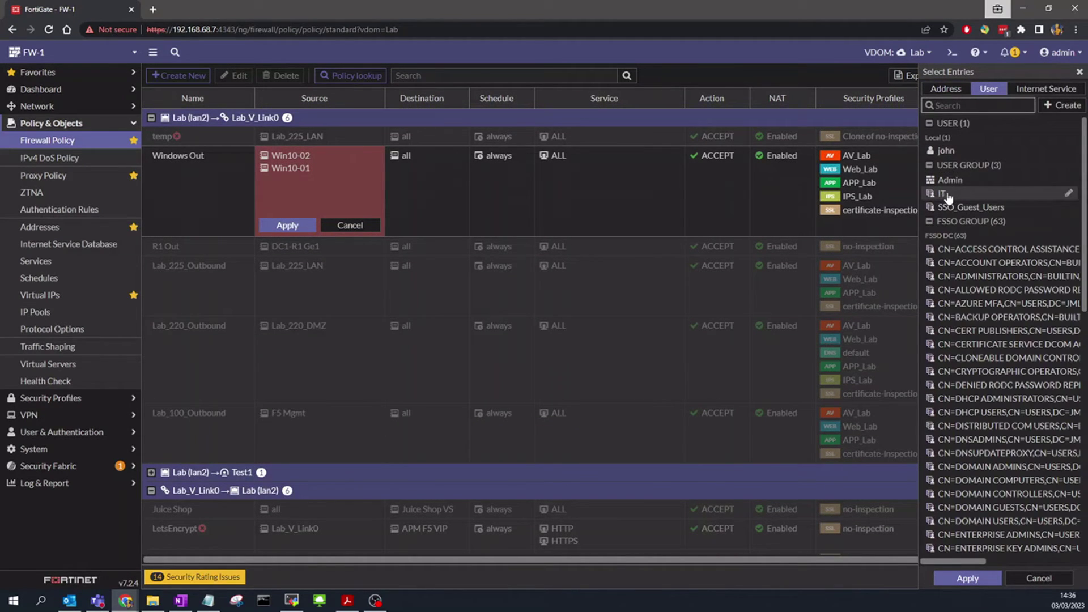
left_click(945, 194)
left_click(967, 578)
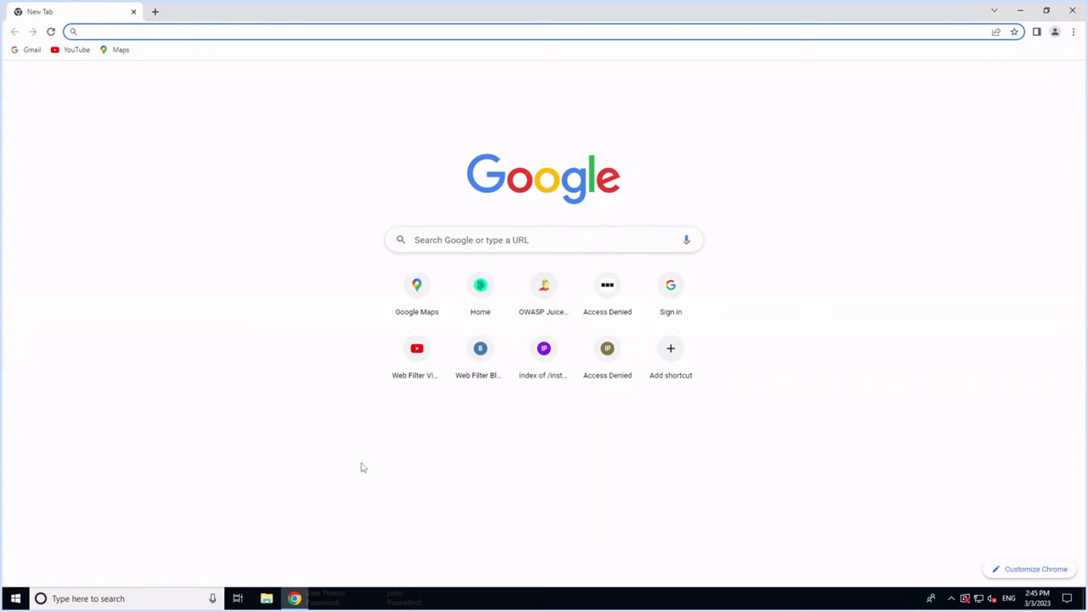
Browse the FullProxy home page, fortinet.com and bbc to generate test traffic
left_click(480, 289)
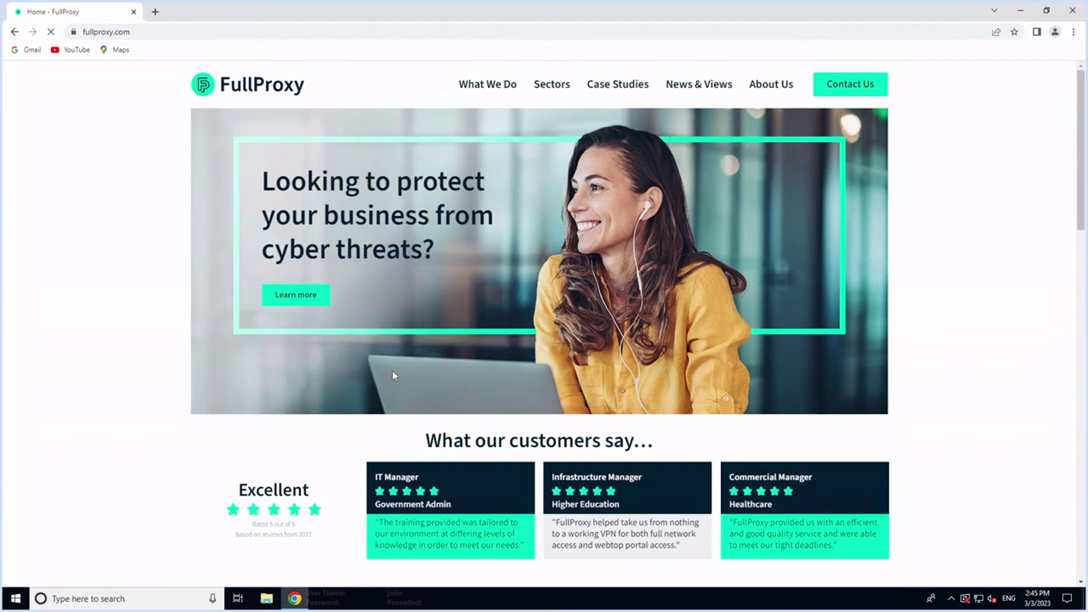
scroll(392, 375, "down", 2)
scroll(399, 365, "down", 5)
scroll(405, 360, "down", 3)
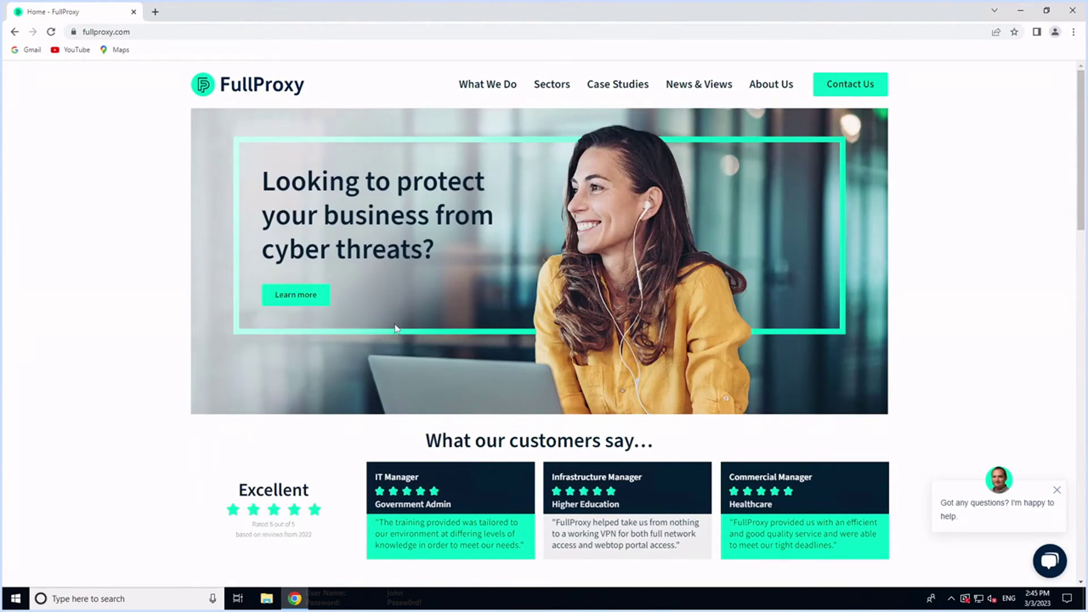
left_click(239, 34)
type("fort")
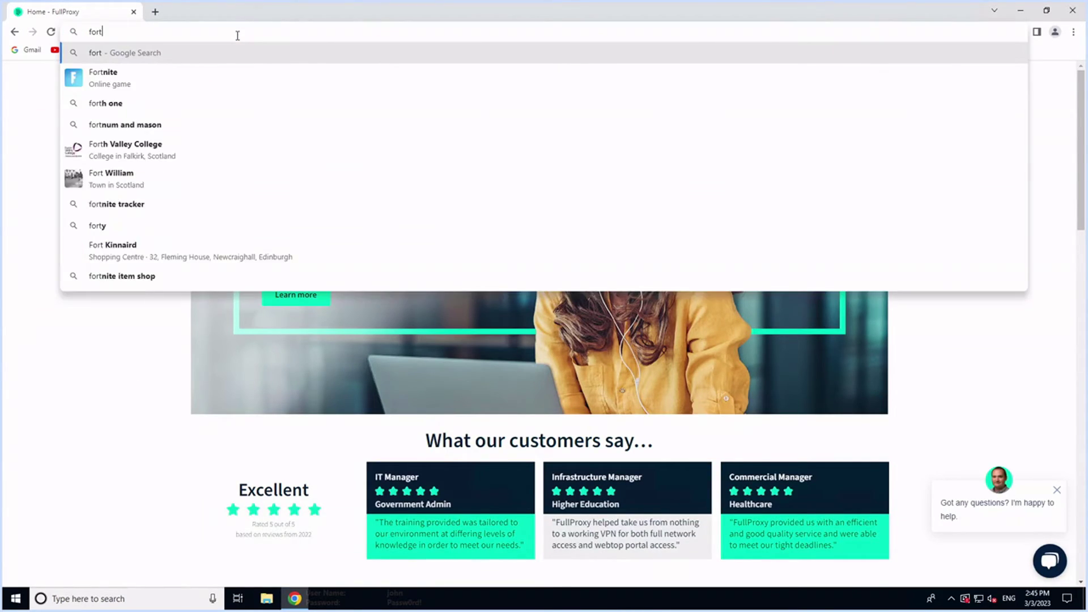
type("inet.com")
key("Return")
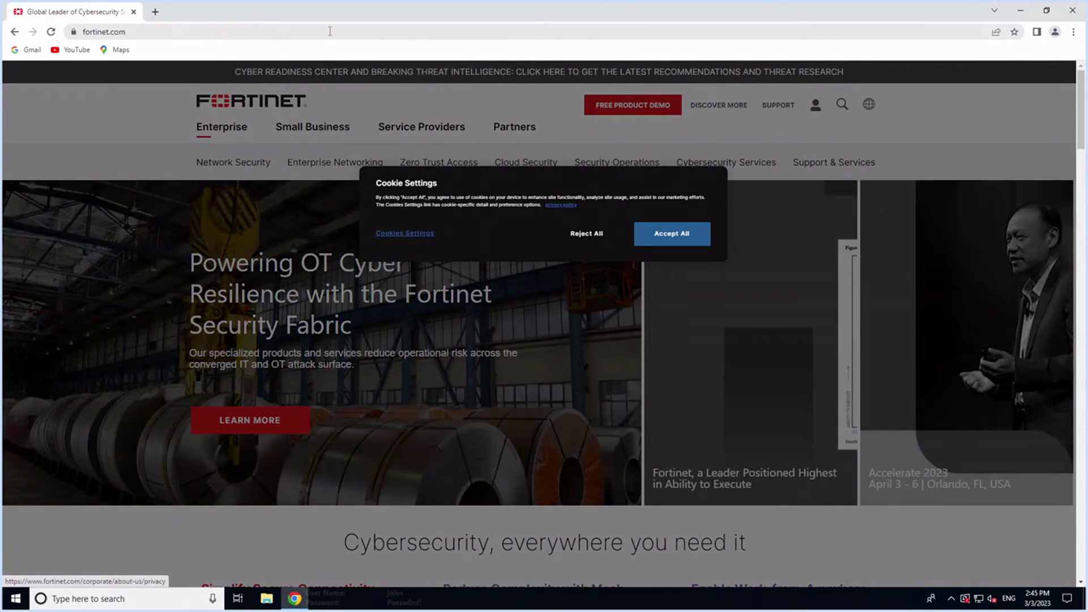
left_click(330, 31)
type("bbc.")
key("Return")
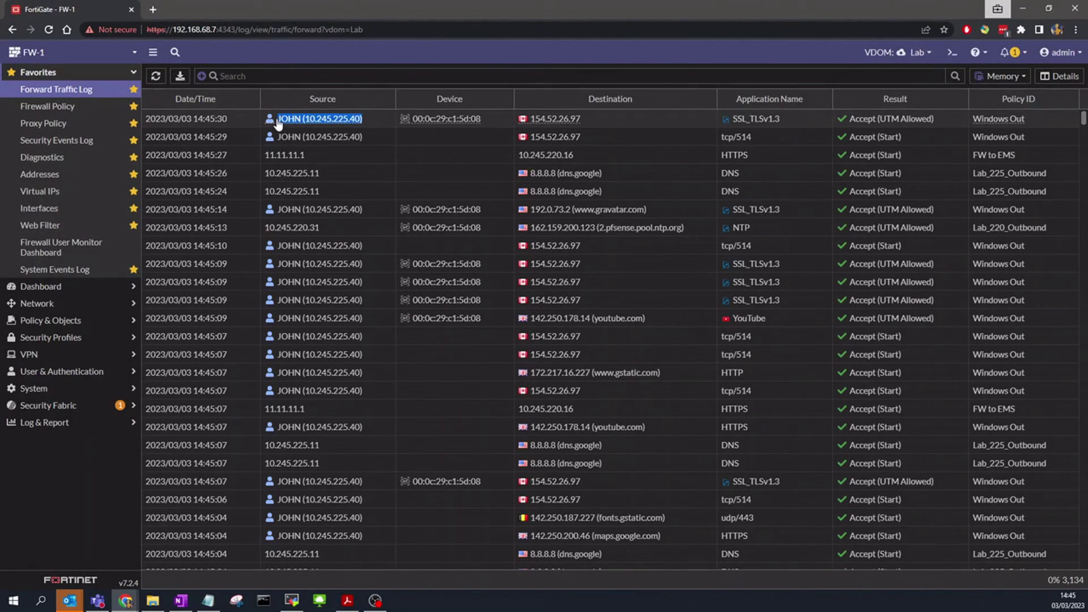
Filter the forward traffic log to source 10.245.225.40 and select the youtube.com HTTPS entry
left_click(278, 124)
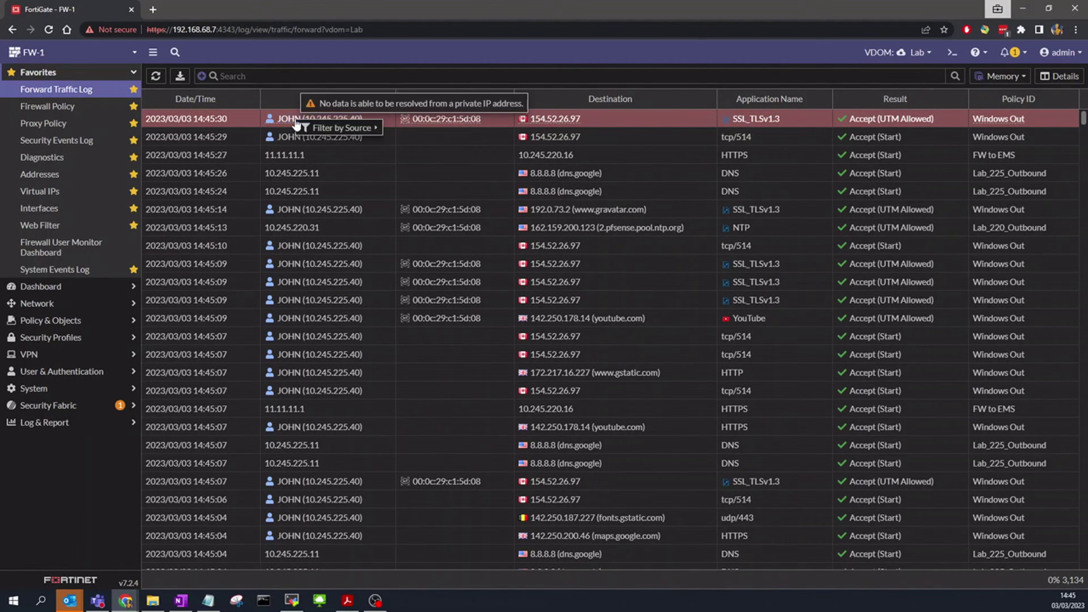
left_click(427, 148)
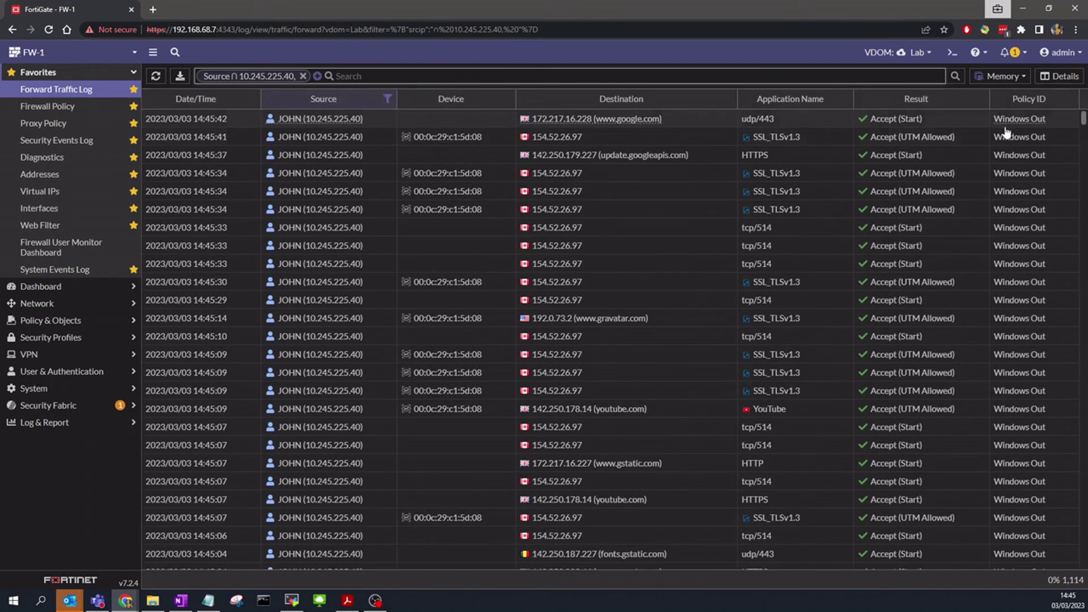
scroll(650, 297, "down", 2)
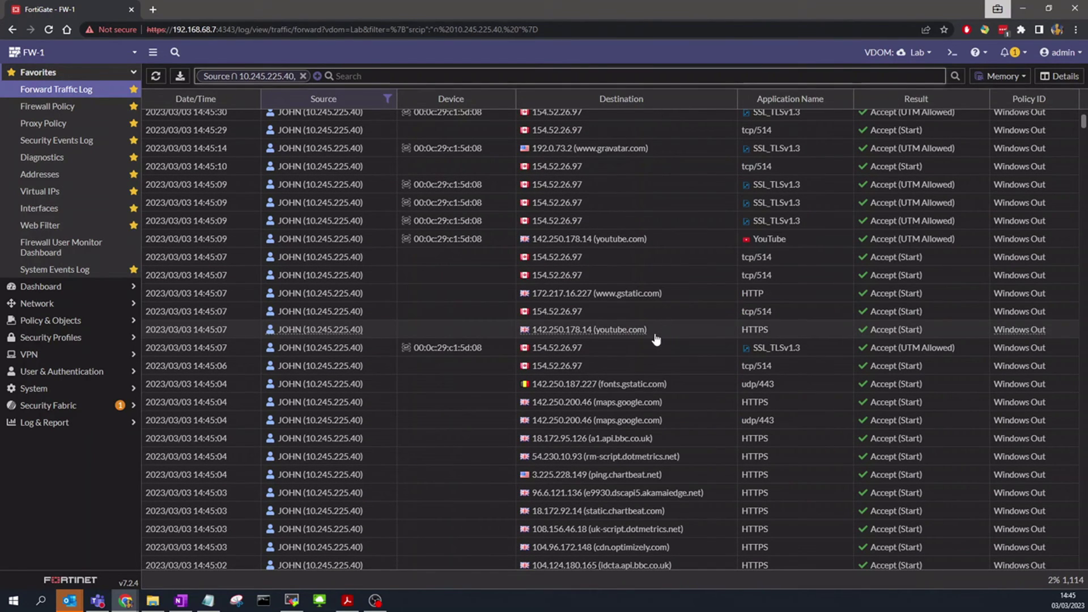
left_click(655, 332)
scroll(667, 384, "down", 2)
scroll(681, 442, "down", 2)
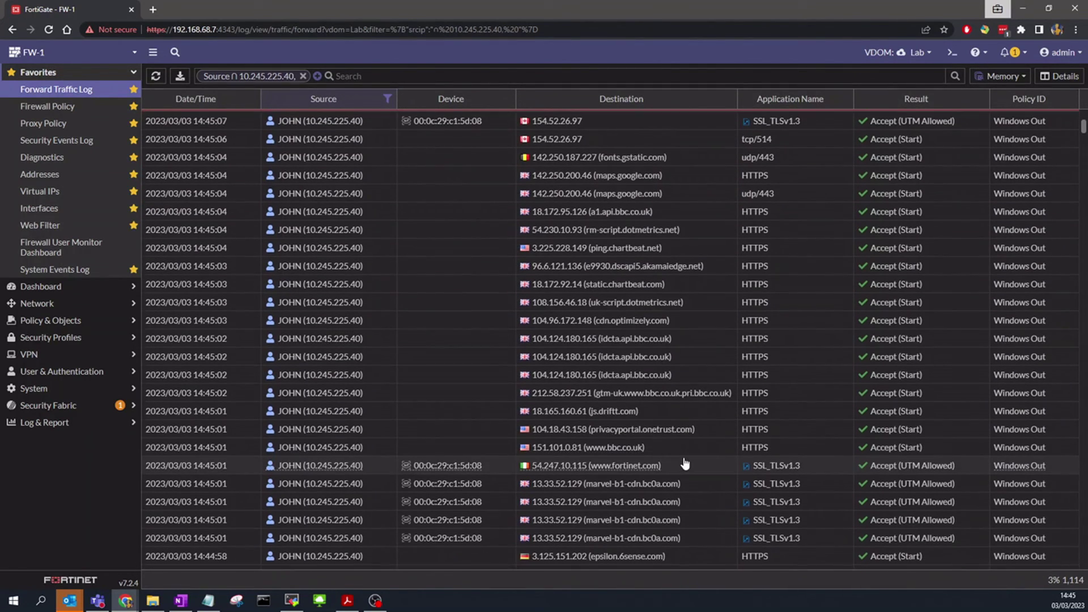
scroll(655, 467, "up", 3)
scroll(654, 468, "up", 3)
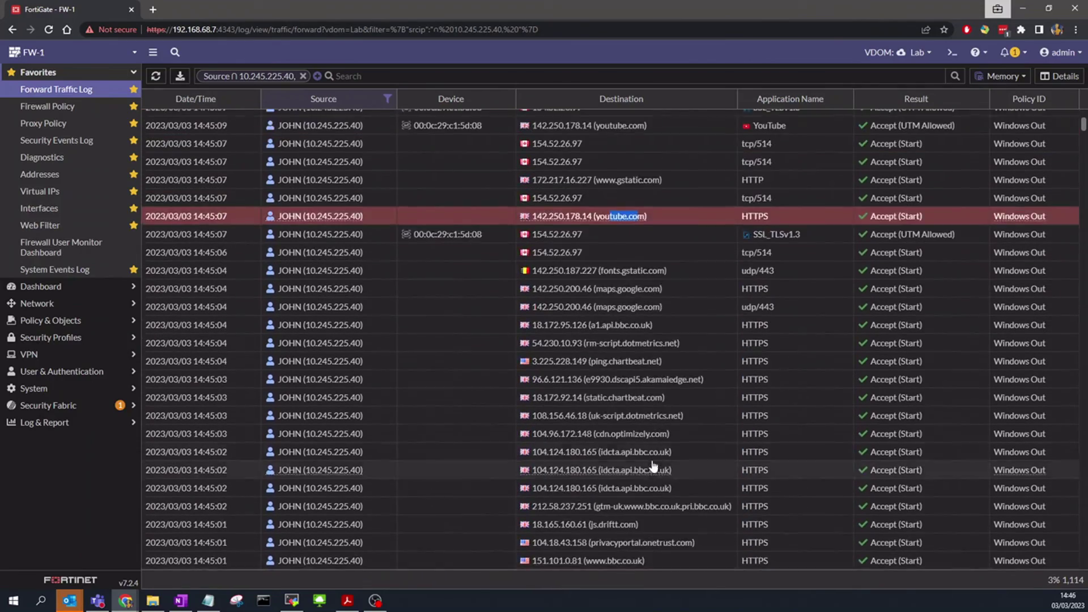
scroll(341, 238, "up", 5)
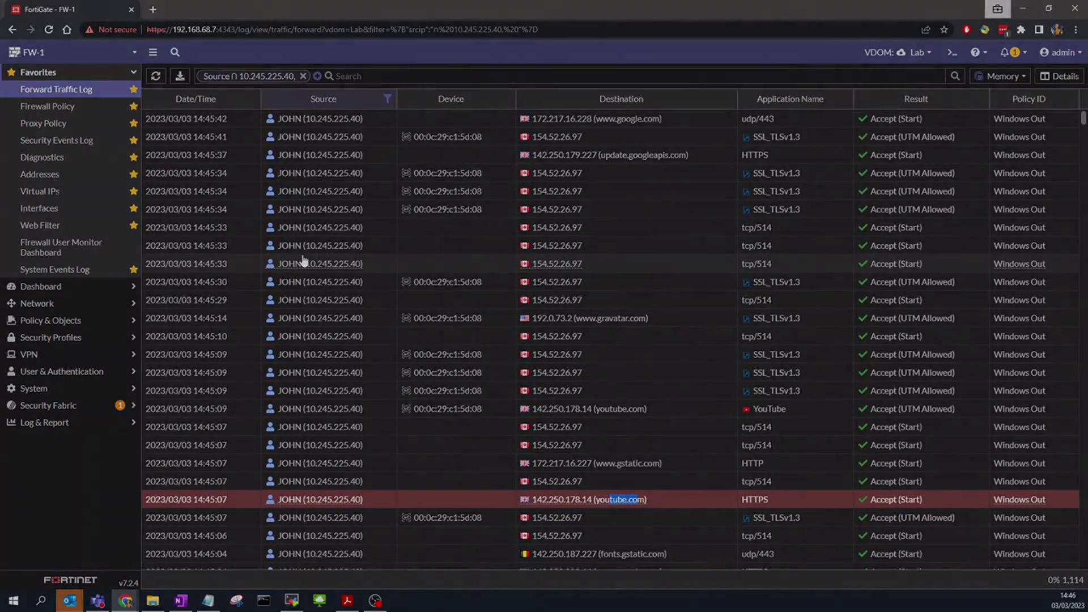